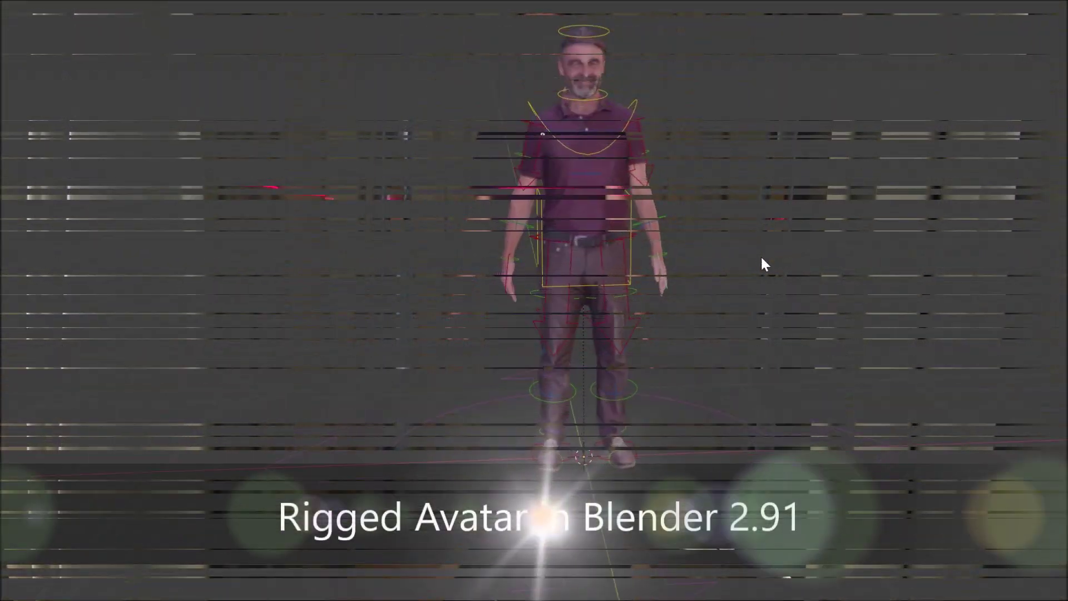
middle_drag(763, 258, 814, 262)
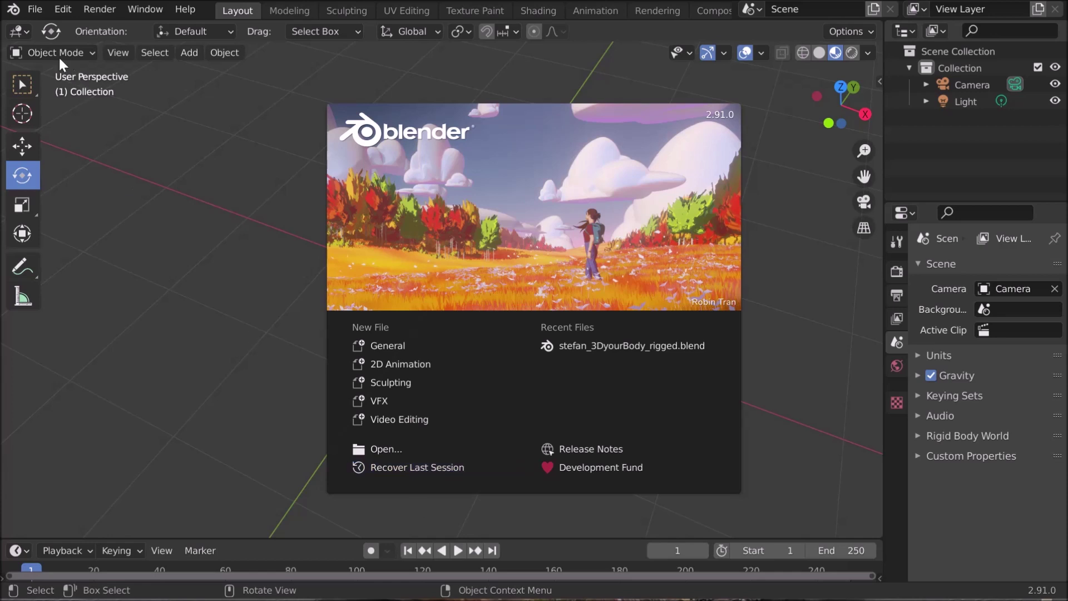
Import the 99.8 MiB OBJ body scan dated 24_08_2019 and compare it in solid and material preview shading
click(32, 11)
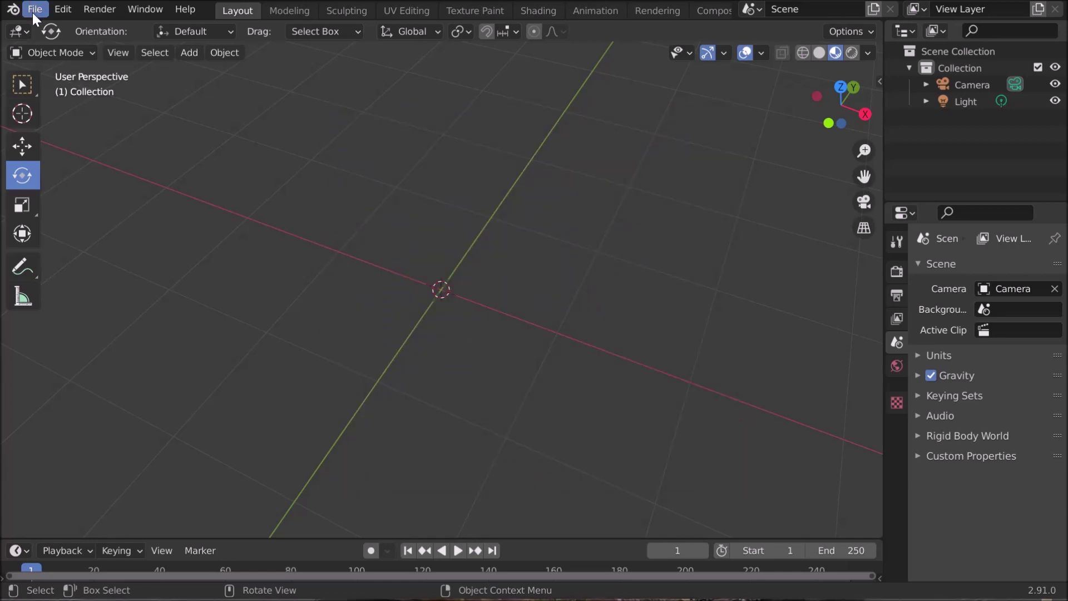
click(32, 11)
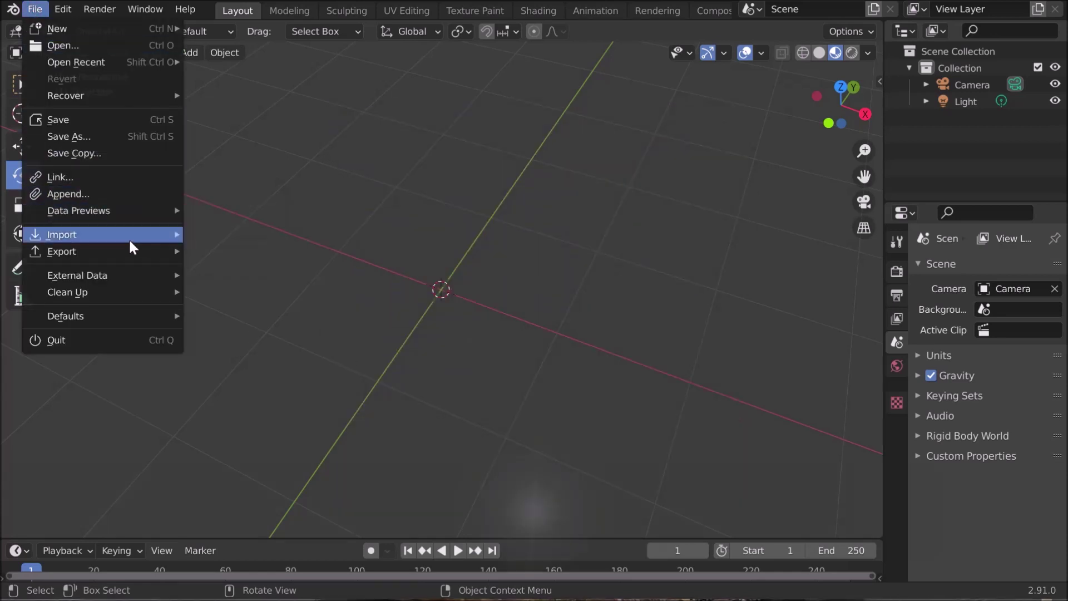
mouse_move(126, 232)
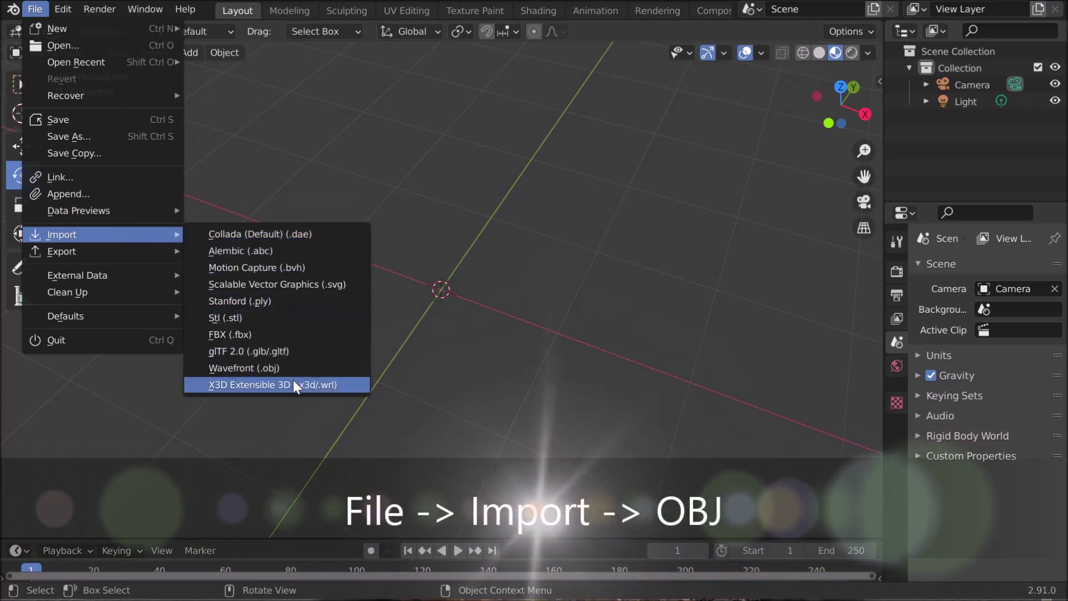
click(266, 368)
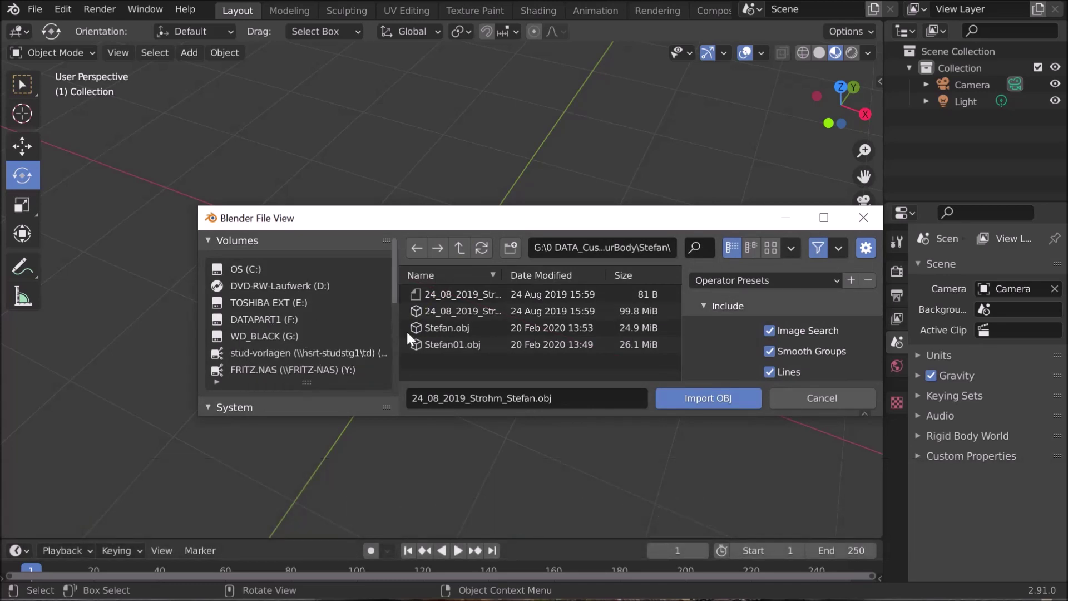
click(467, 312)
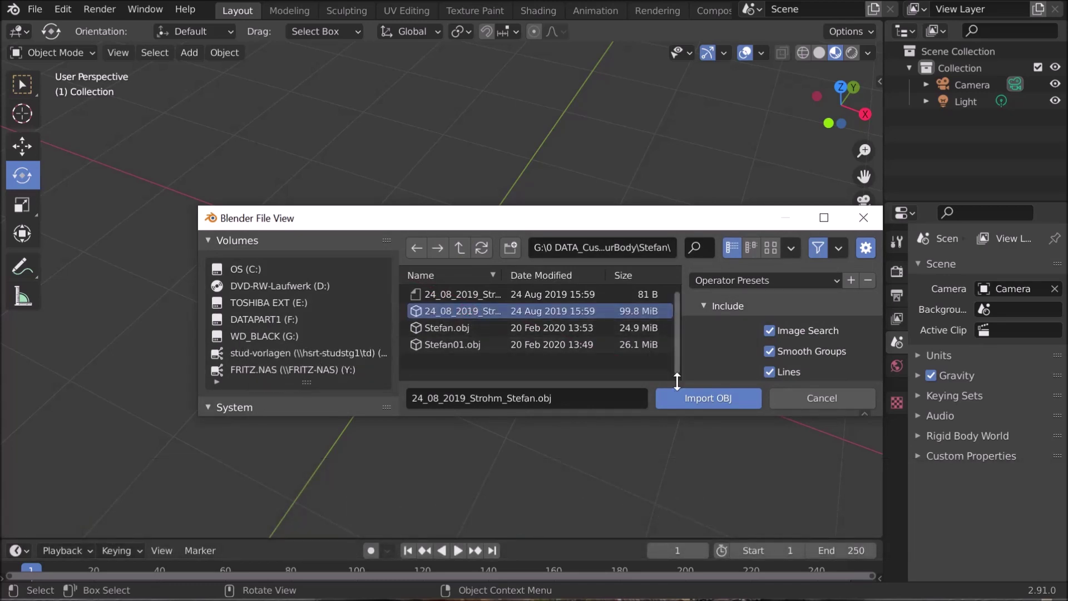
click(695, 398)
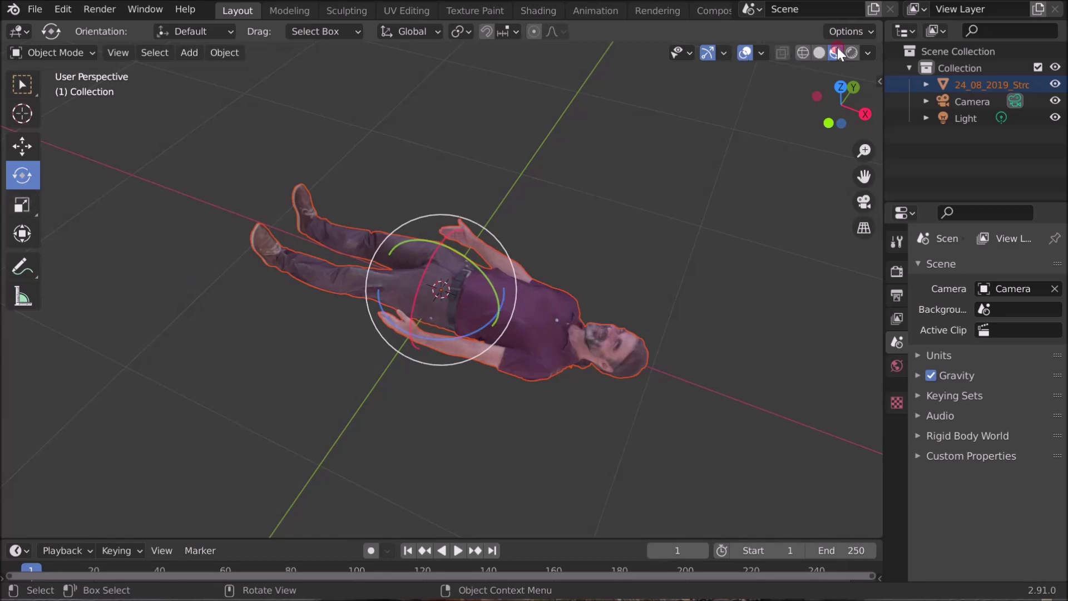
click(817, 54)
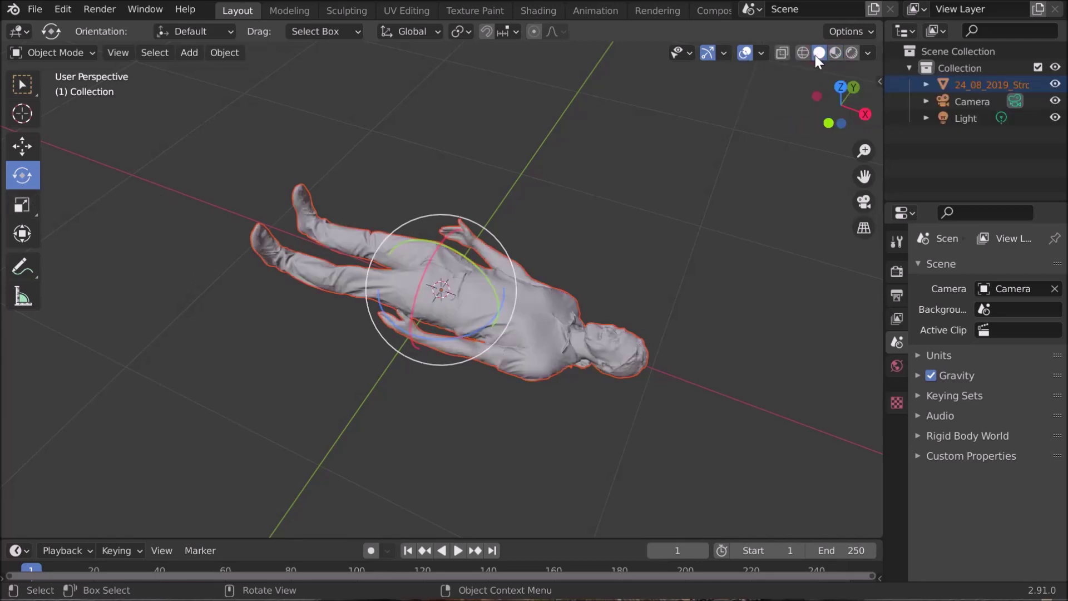
click(836, 53)
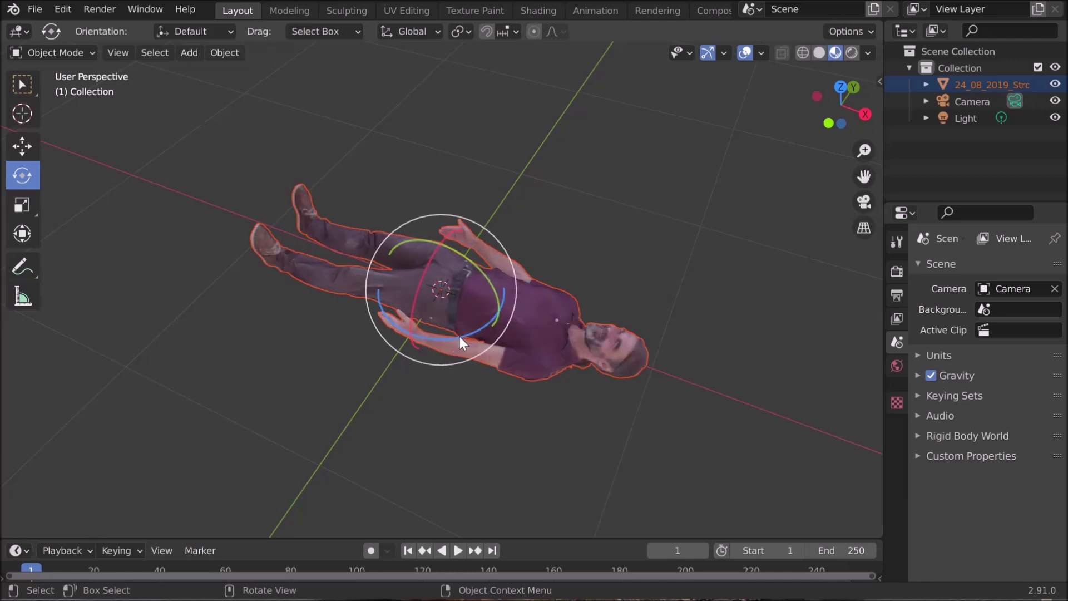
Rotate the lying scan into a roughly standing, front-facing position and raise it along Z towards ground level
drag(459, 336, 699, 187)
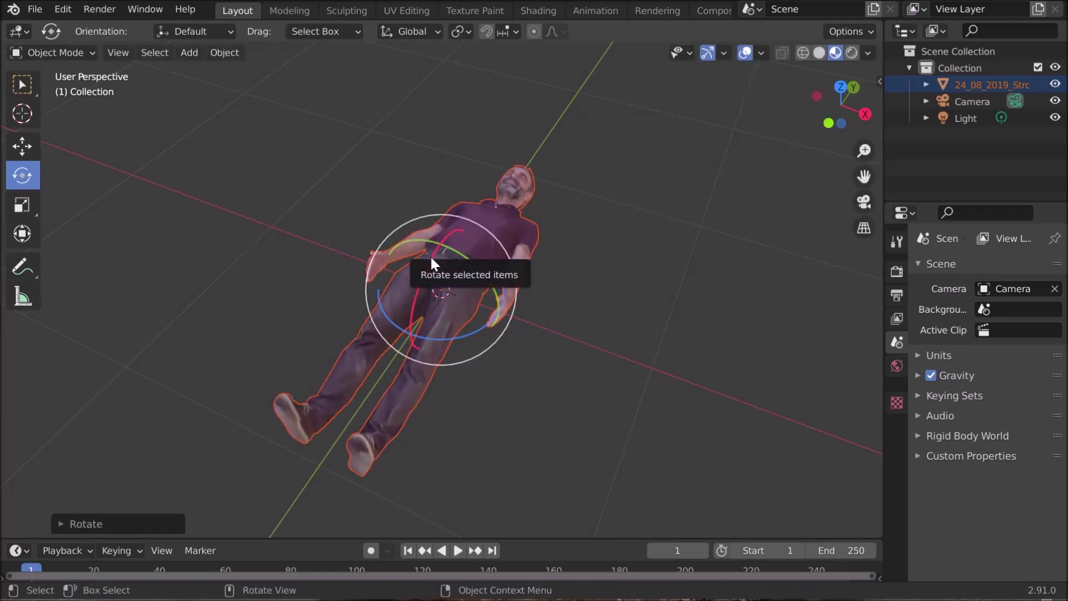
drag(432, 260, 409, 405)
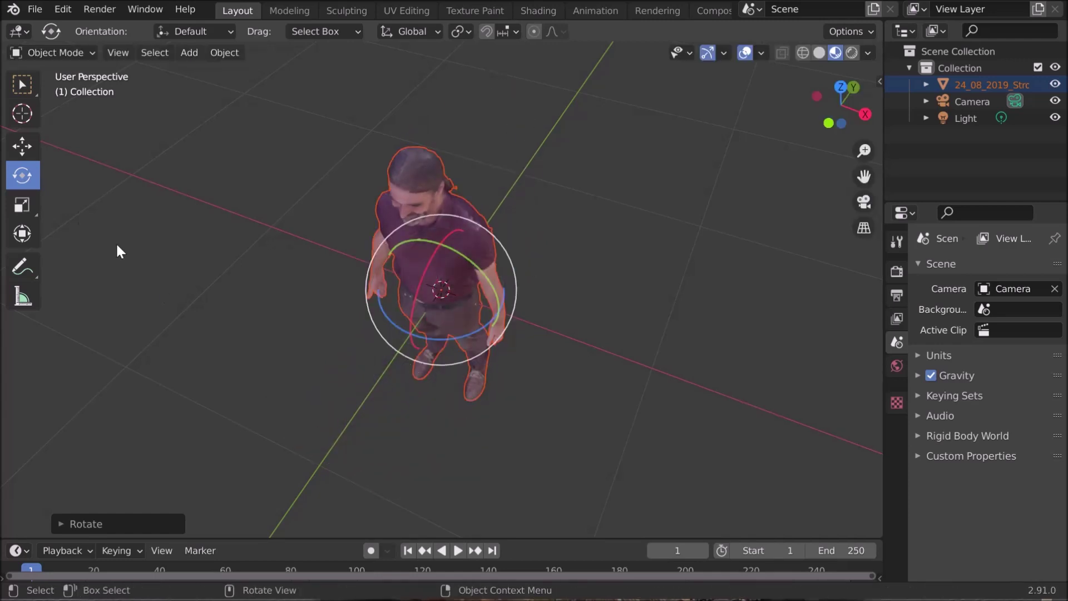
click(21, 152)
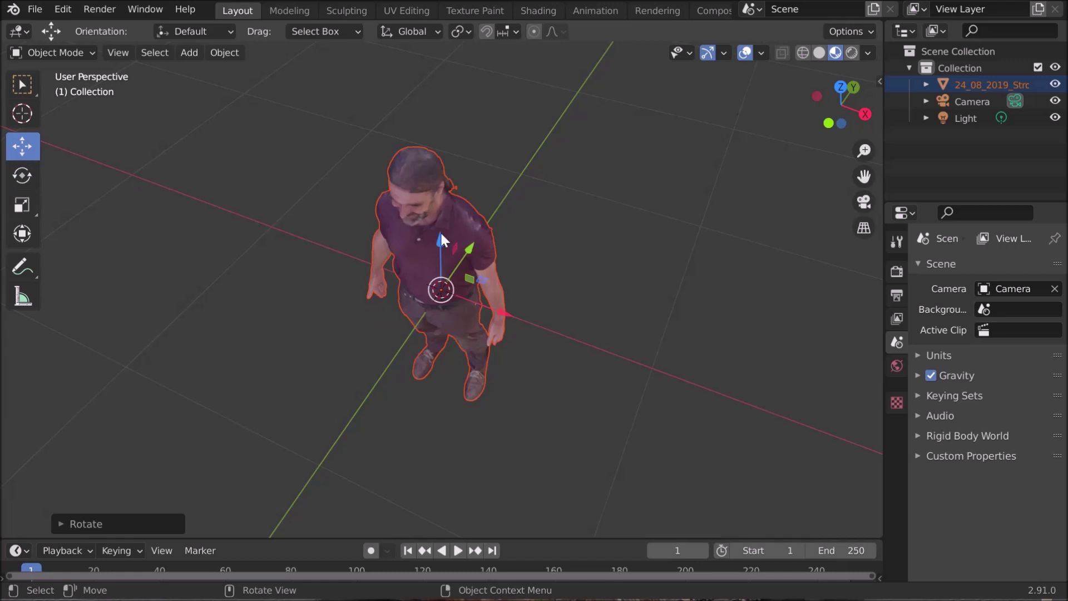
drag(441, 236, 423, 138)
middle_drag(423, 138, 524, 236)
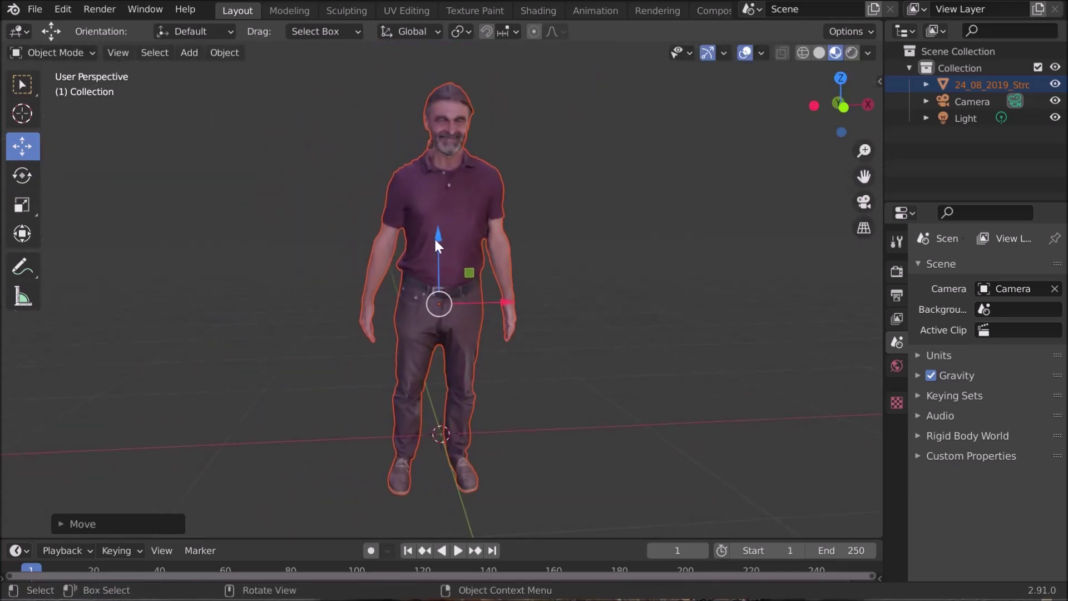
drag(436, 235, 452, 191)
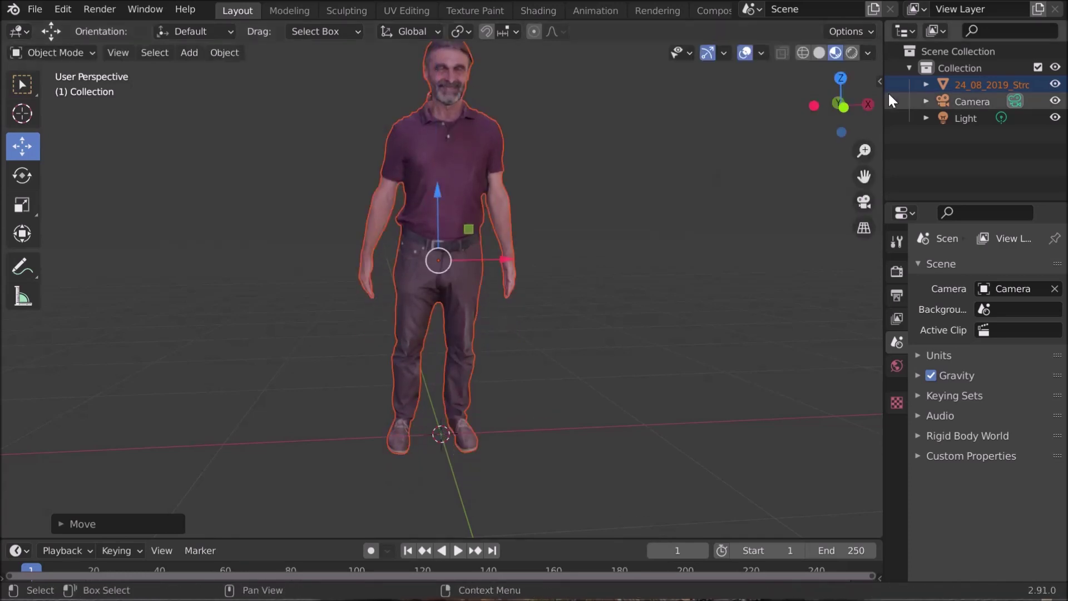
Correct the scan's forward lean in the right orthographic view by rotating it until the body stands upright
click(866, 106)
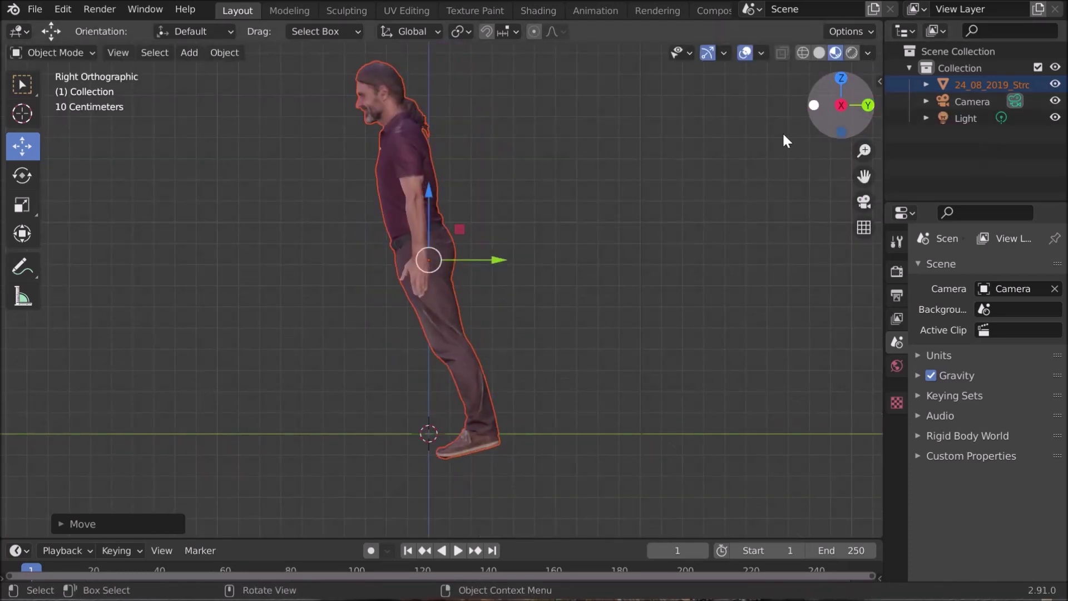
click(21, 175)
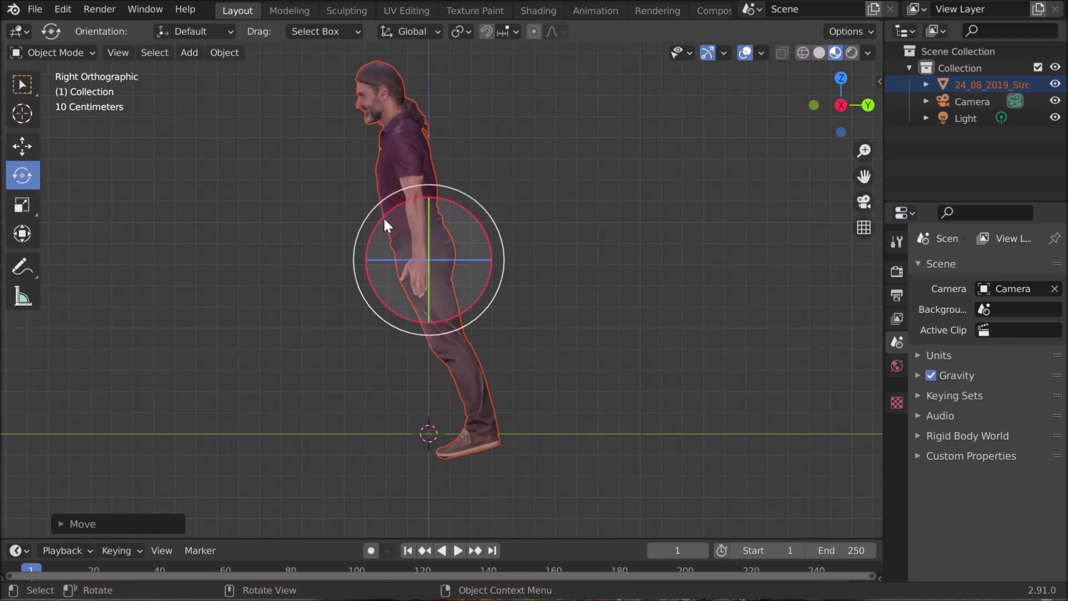
drag(482, 204, 490, 229)
Raise the upright scan along Z until the shoe soles rest on the ground line
key(shift+space)
key(g)
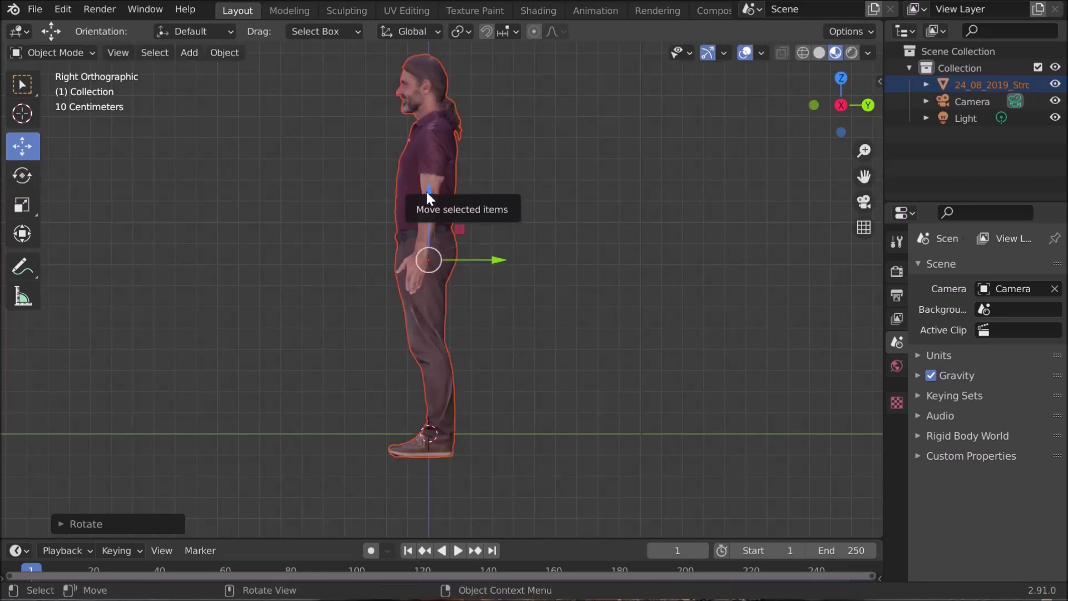
drag(428, 189, 428, 168)
scroll(606, 227, down, 2)
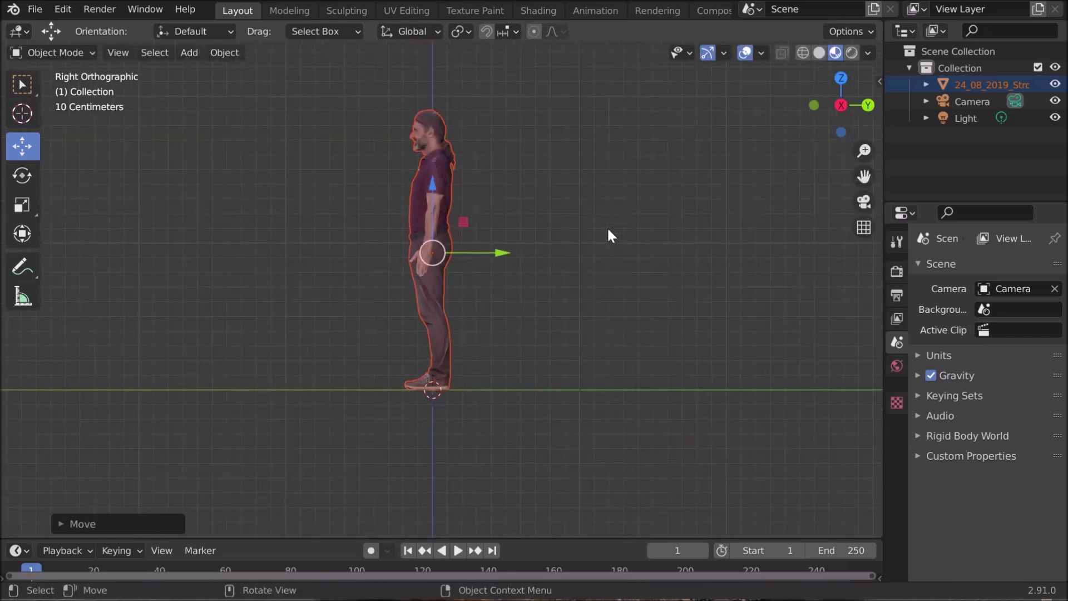
middle_drag(607, 230, 711, 265)
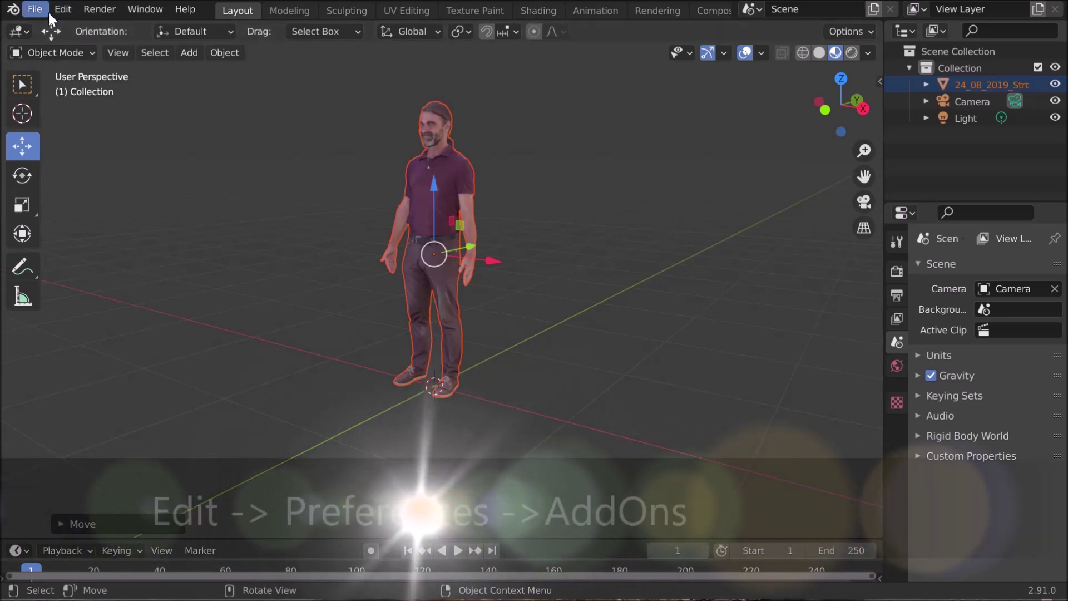
Enable the Rigging: Rigify add-on in the preferences and put the preferences window away
click(59, 8)
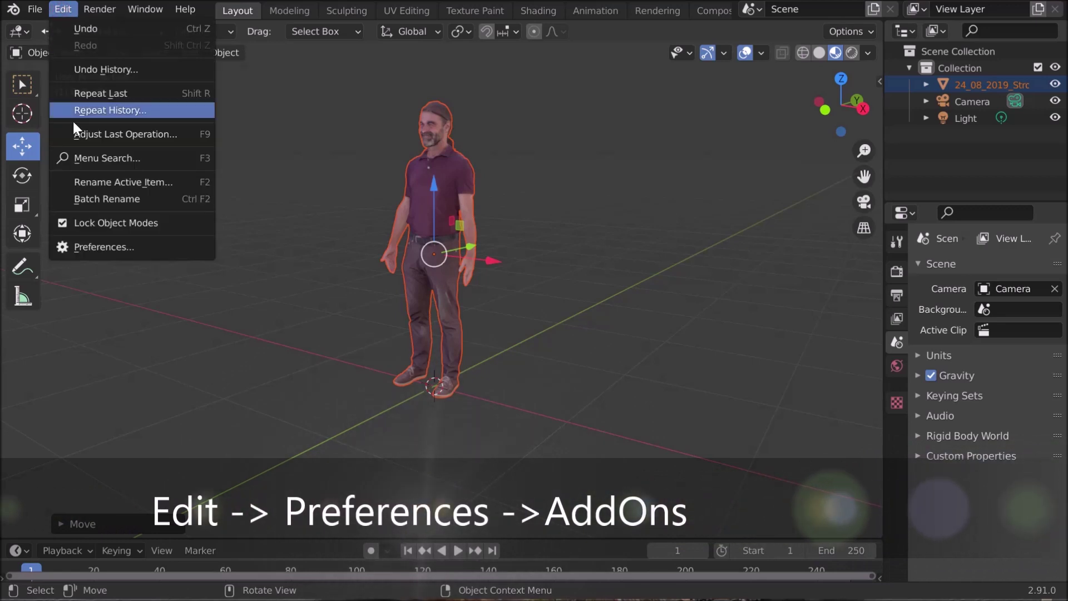
click(95, 244)
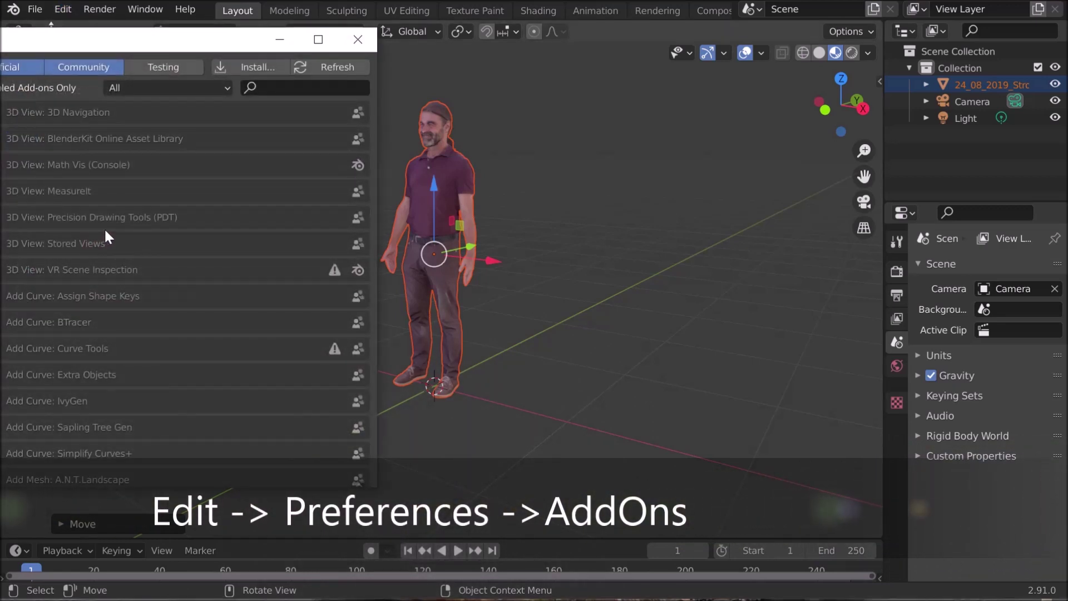
drag(111, 40, 413, 37)
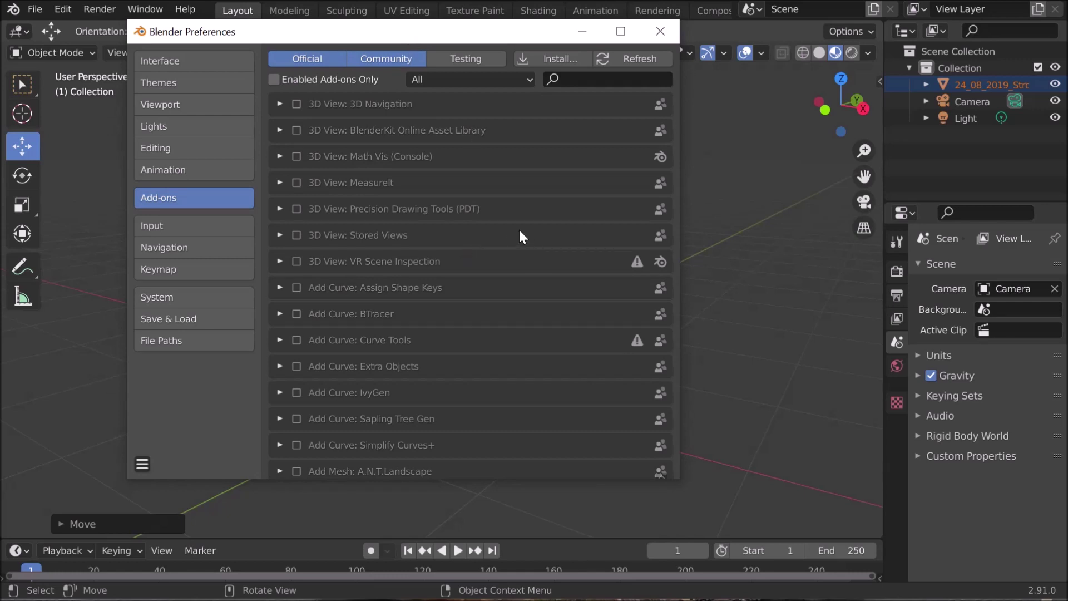
scroll(519, 231, down, 15)
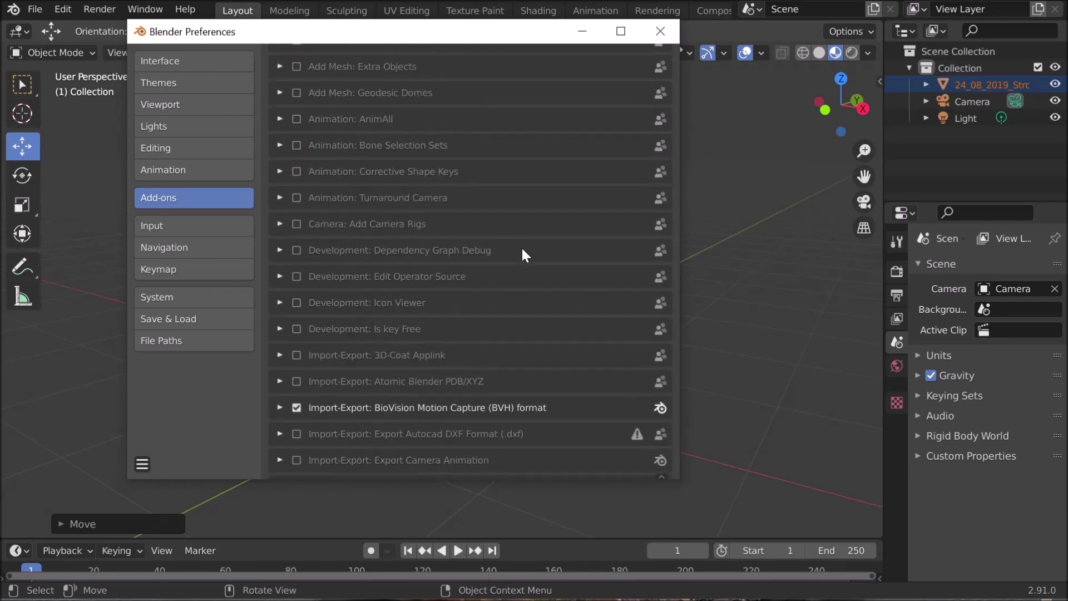
drag(675, 195, 683, 425)
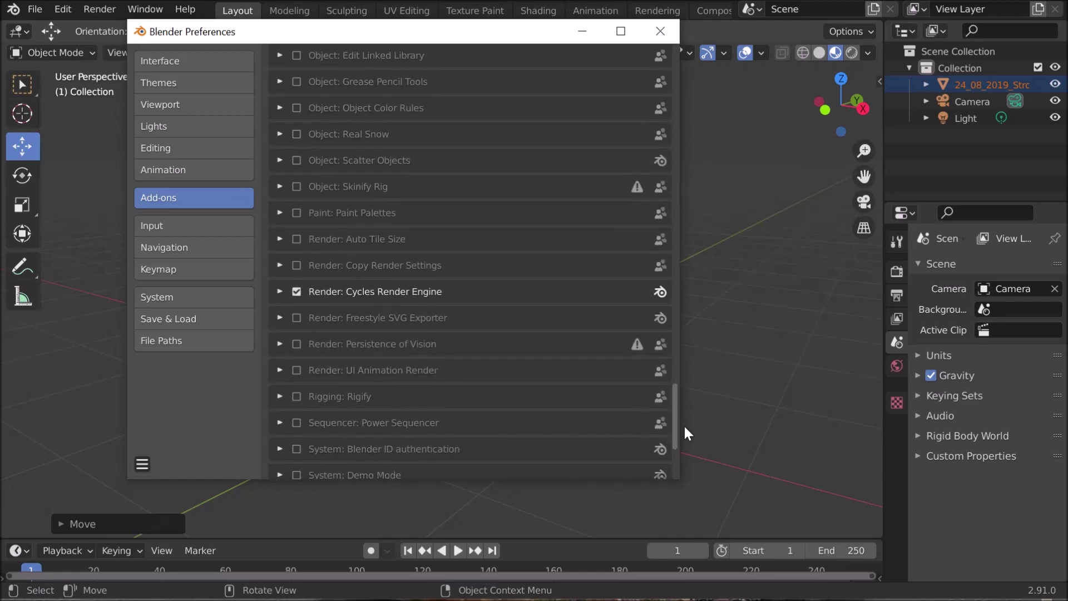
click(296, 403)
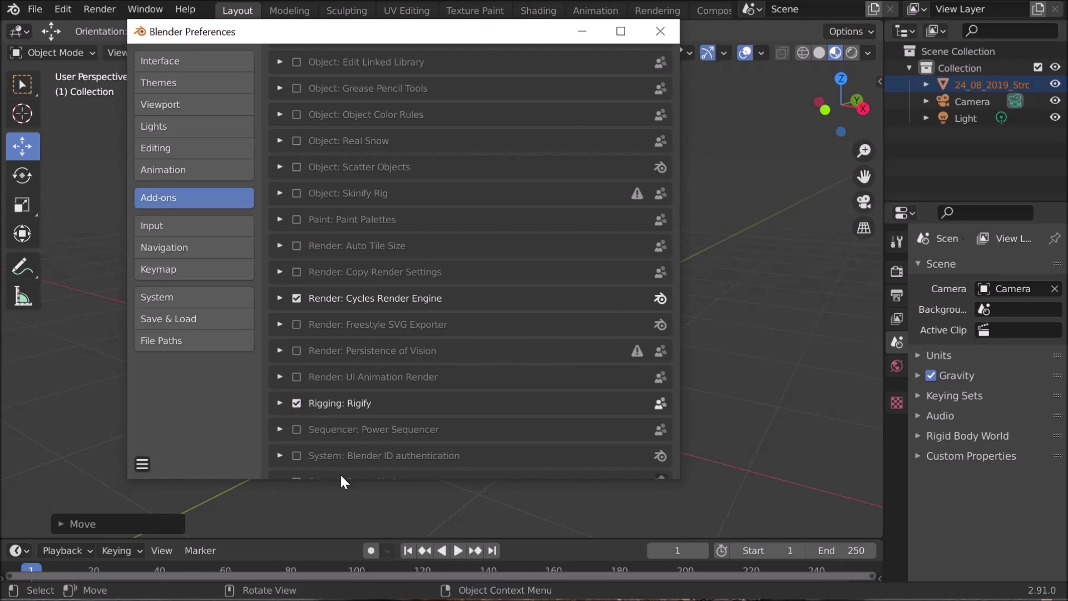
click(581, 32)
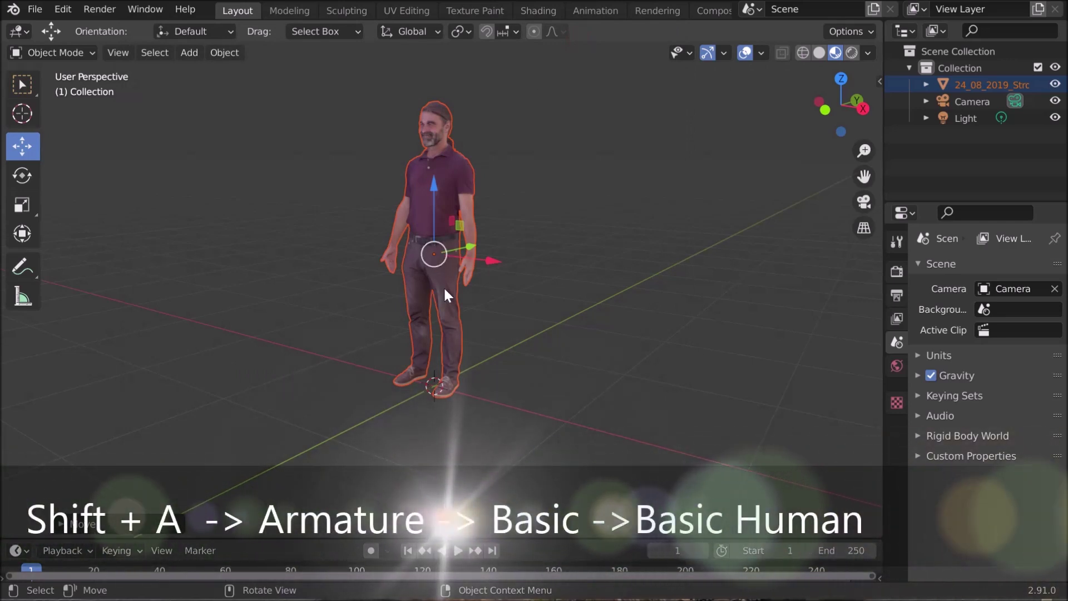
Add a Basic Human (Meta-Rig) armature at the scan's feet
key(shift+a)
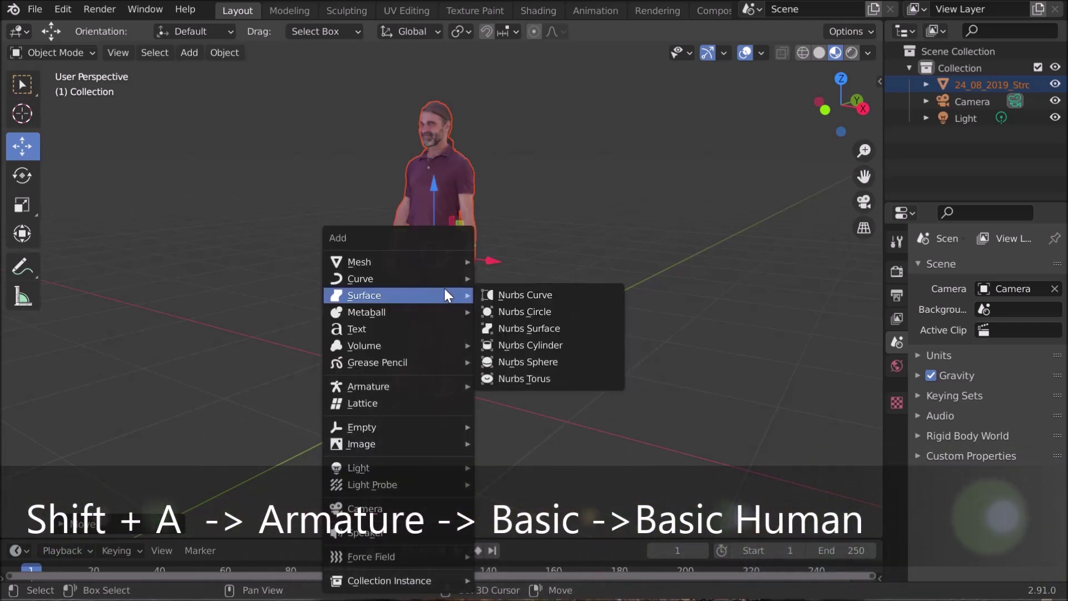
mouse_move(396, 385)
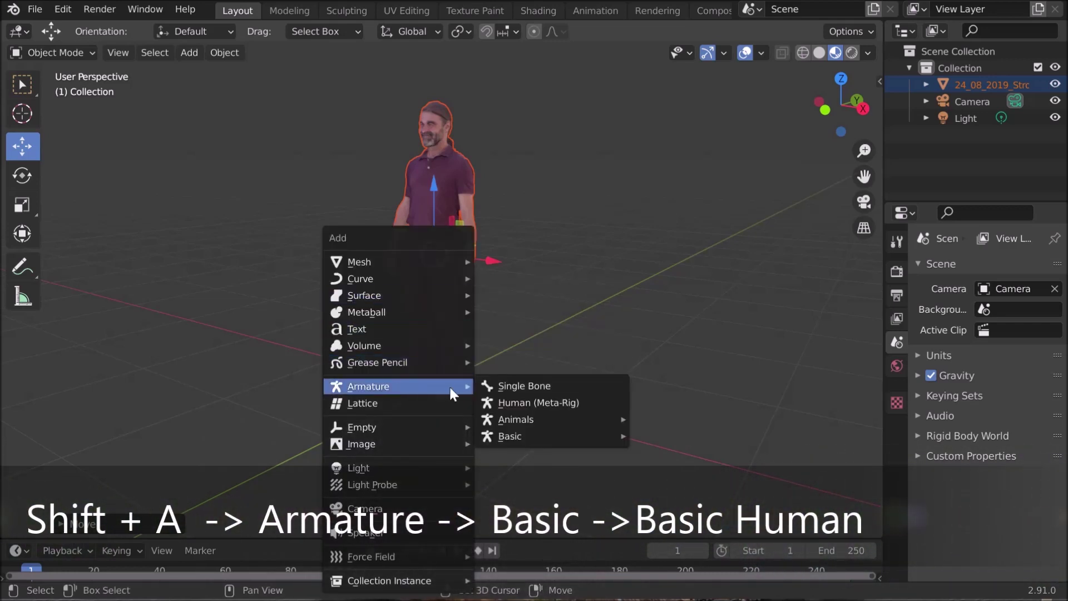
mouse_move(533, 436)
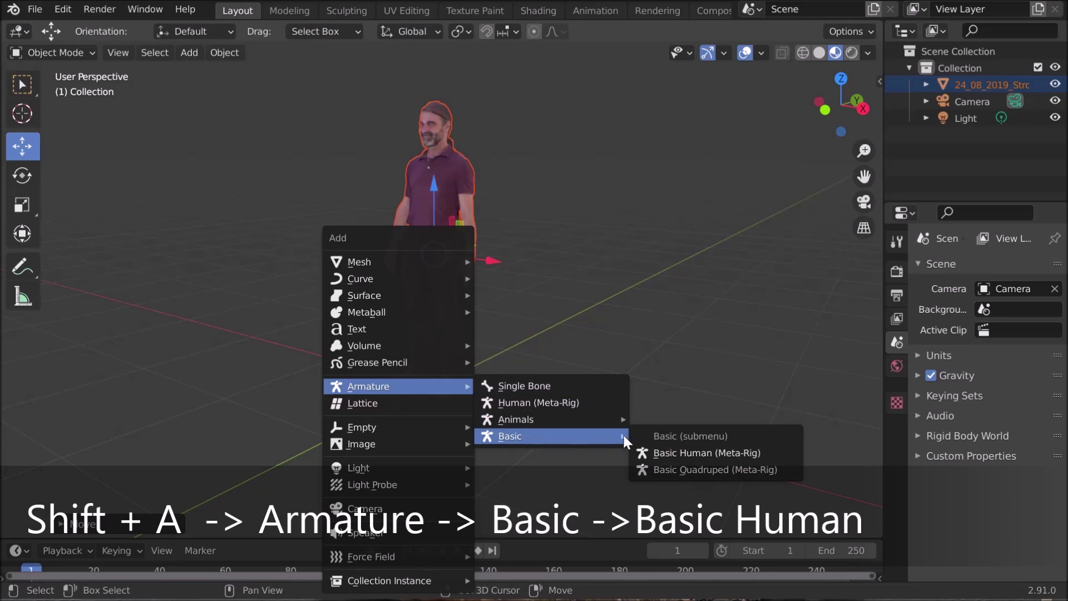
click(650, 453)
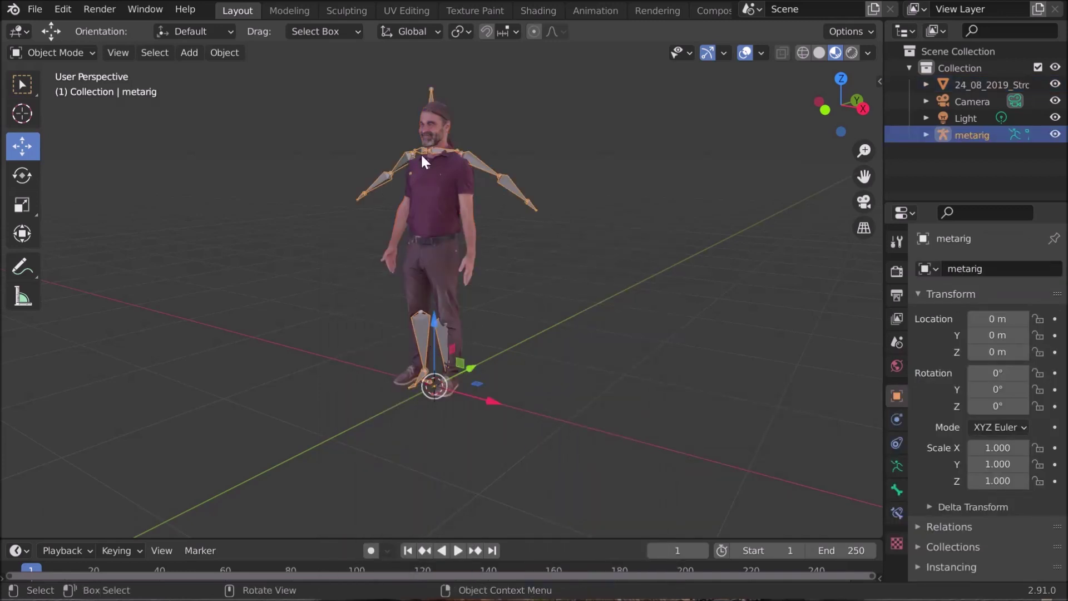
Set the metarig's viewport display to In Front and show the scene in front orthographic view
middle_drag(448, 287, 716, 322)
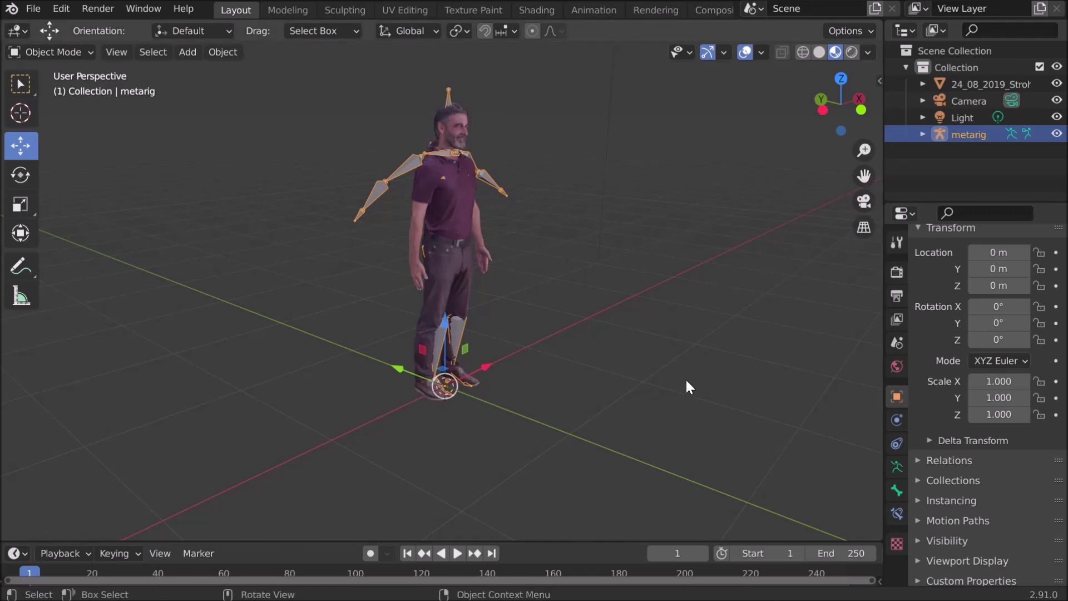
middle_drag(669, 370, 561, 329)
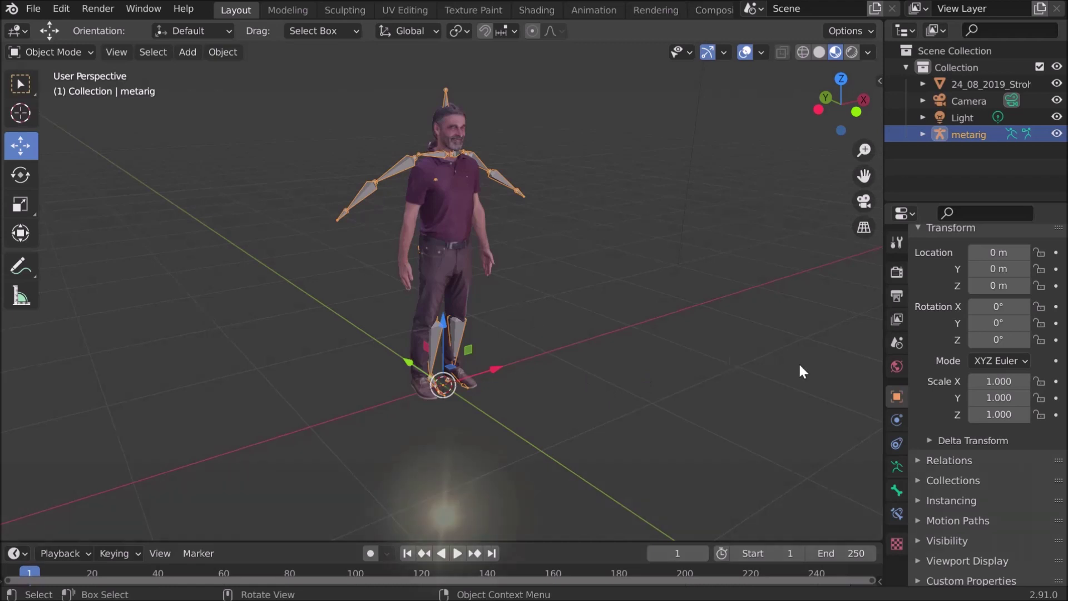
click(897, 468)
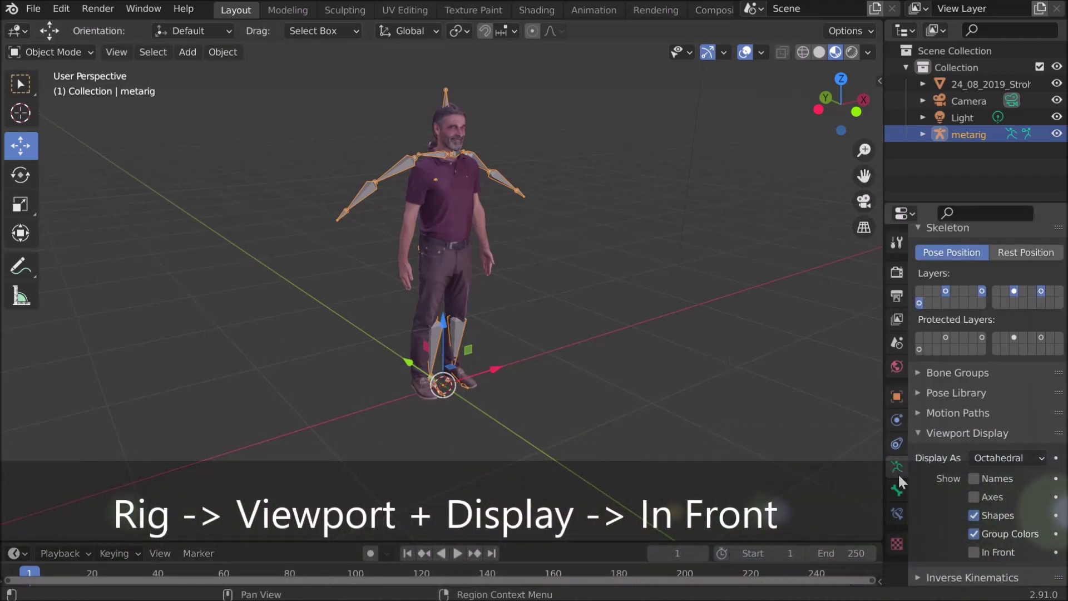
click(974, 551)
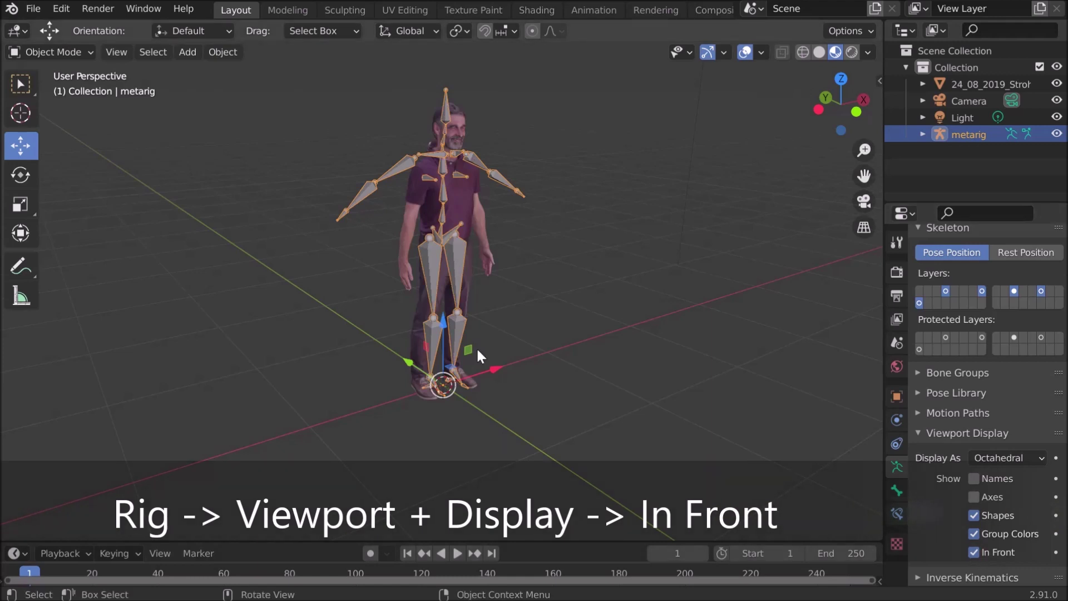
click(856, 112)
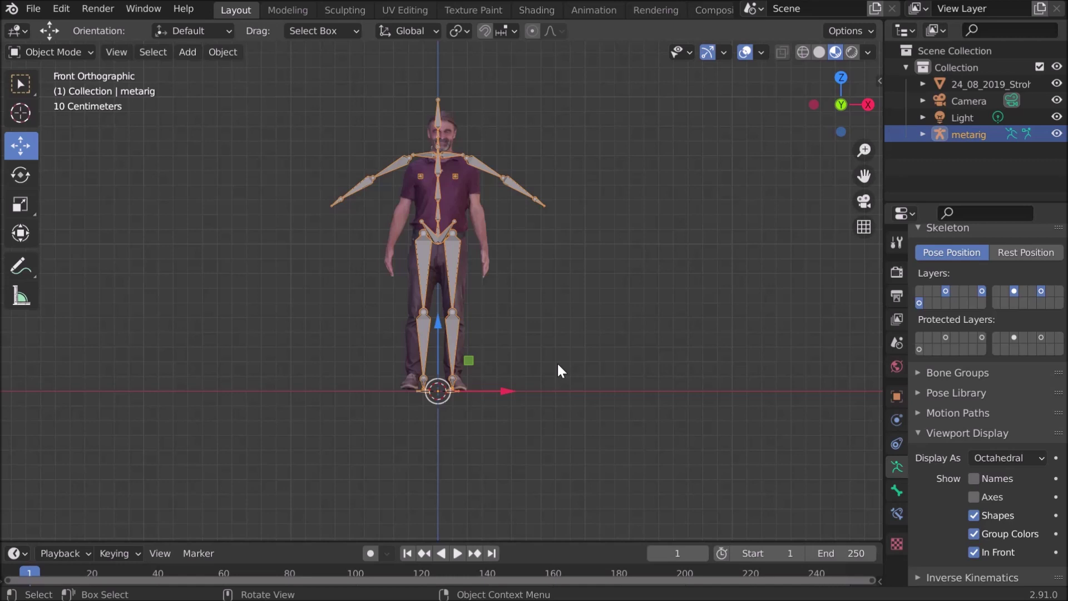
Scale the metarig uniformly to about 0.947 so its head bone fits inside the scan's head
click(20, 204)
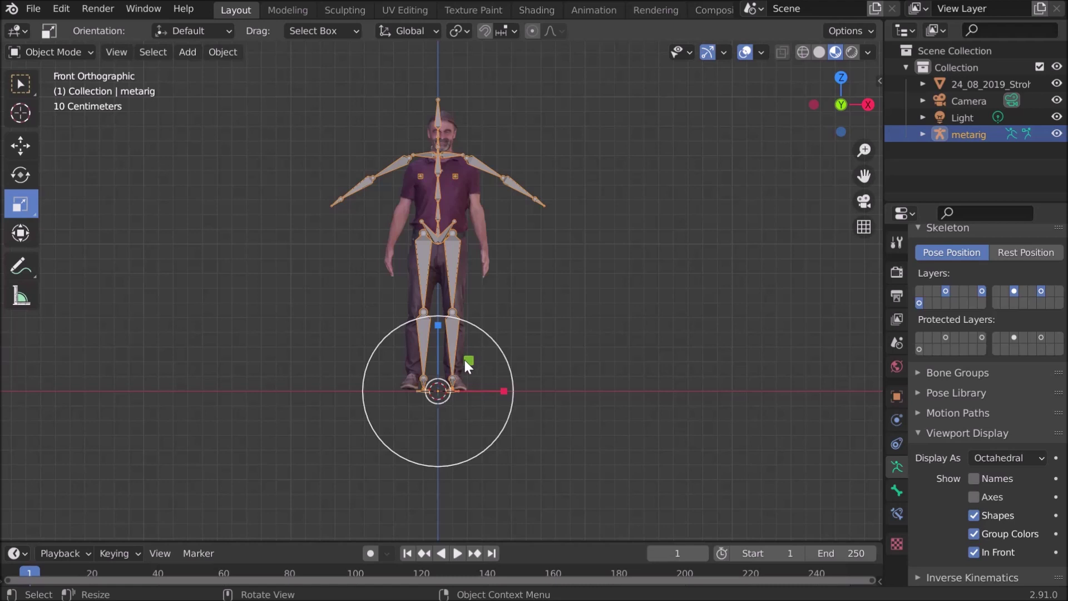
drag(463, 357, 461, 362)
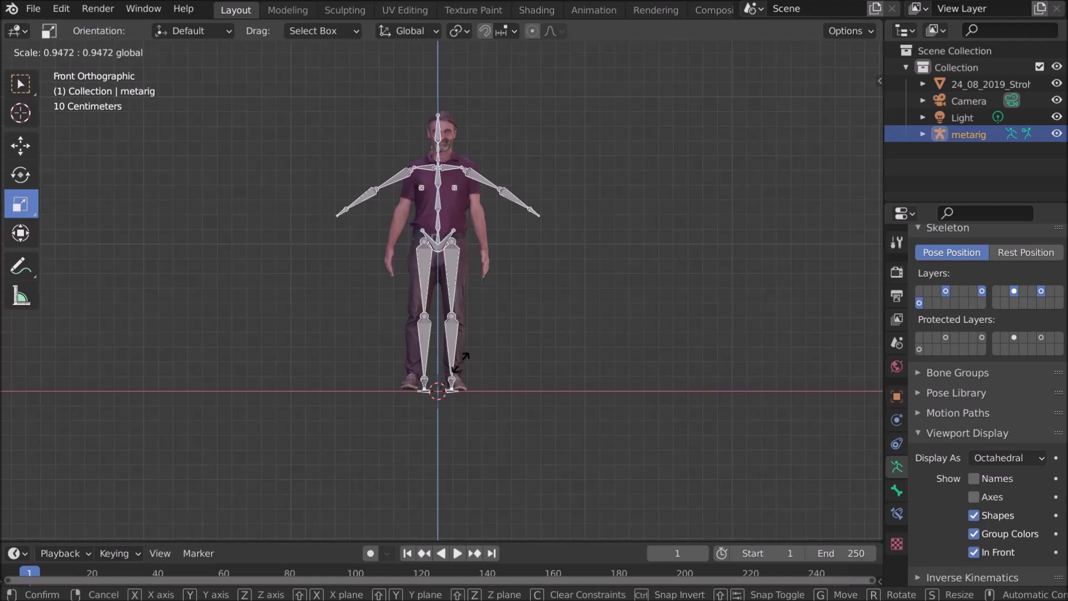
drag(461, 362, 458, 373)
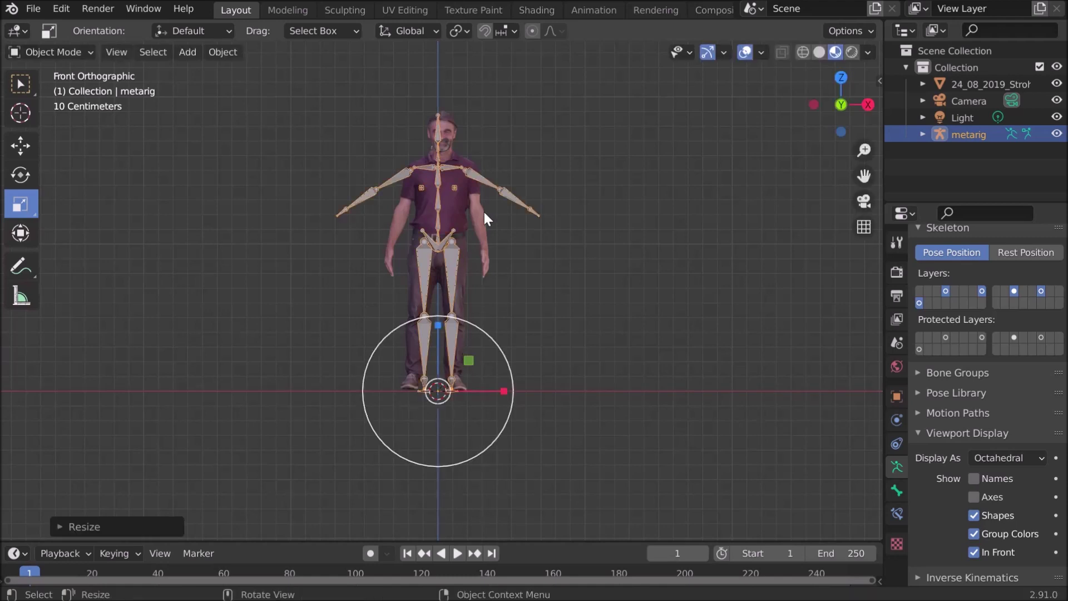
Rotate the body scan slightly so it faces straight forward, in line with the metarig
click(485, 251)
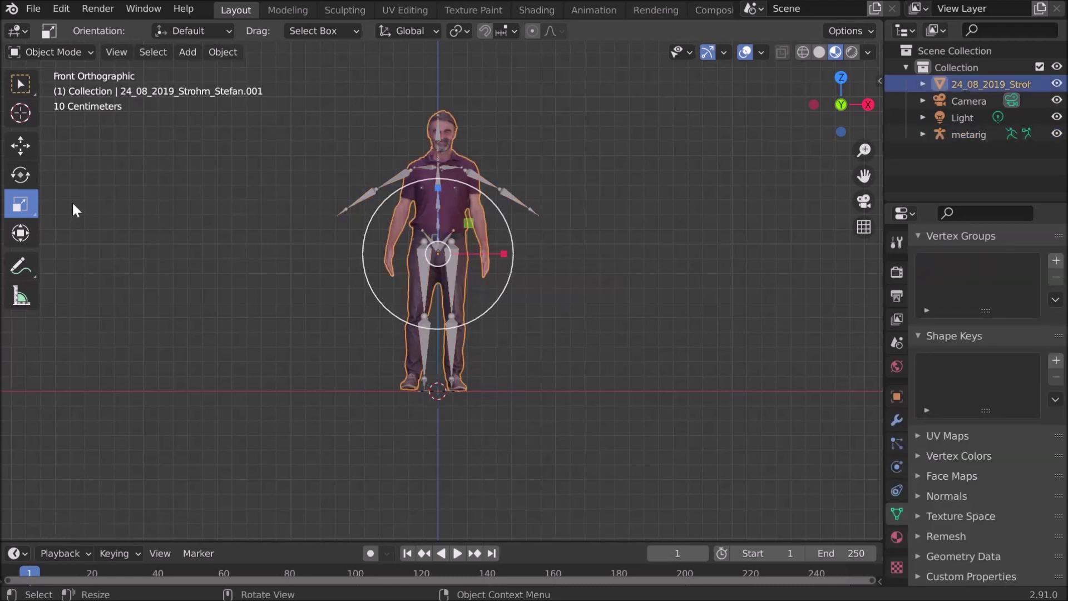
click(21, 175)
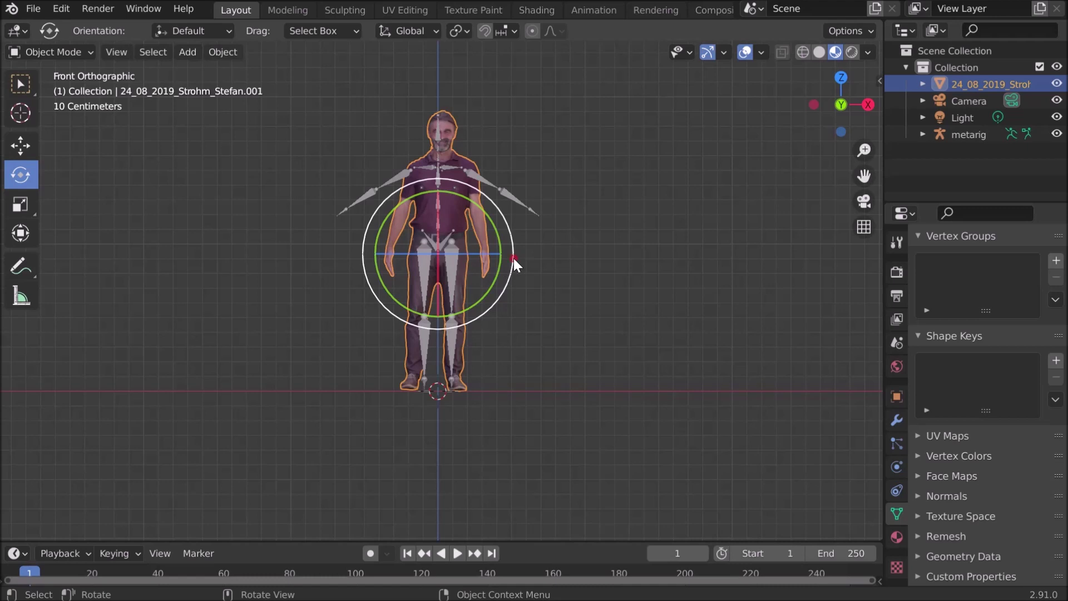
drag(511, 258, 512, 255)
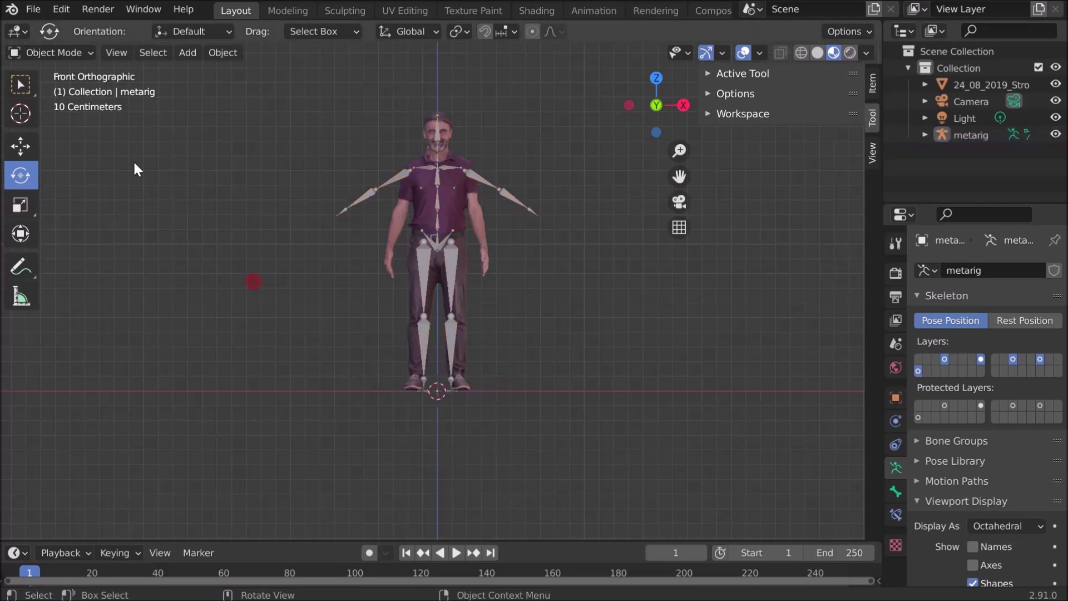
Put the metarig into Edit Mode and enable X-Axis Mirror for its bones
click(69, 49)
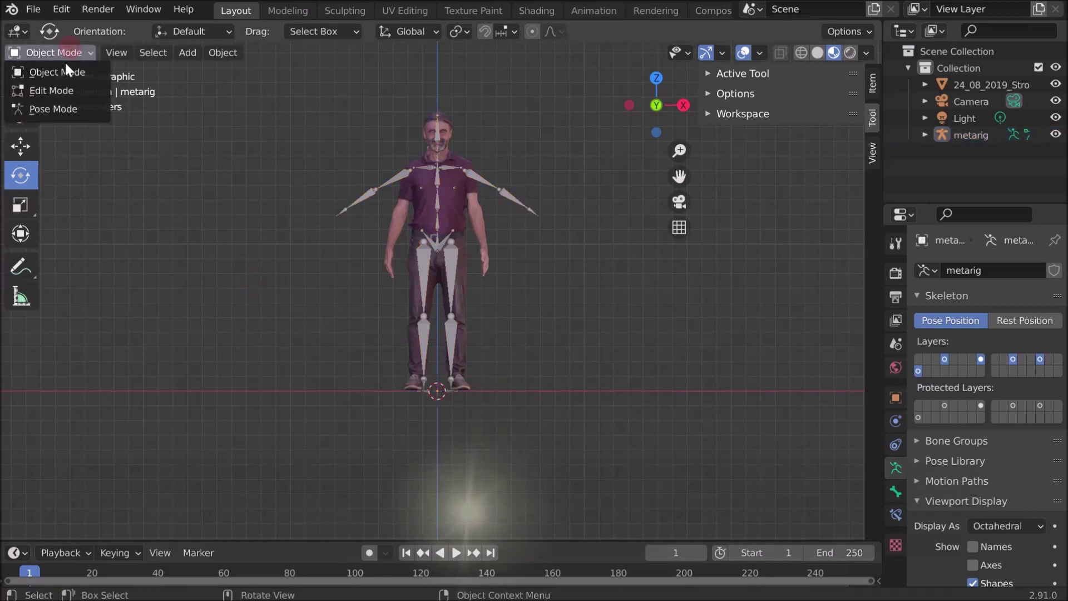
click(65, 96)
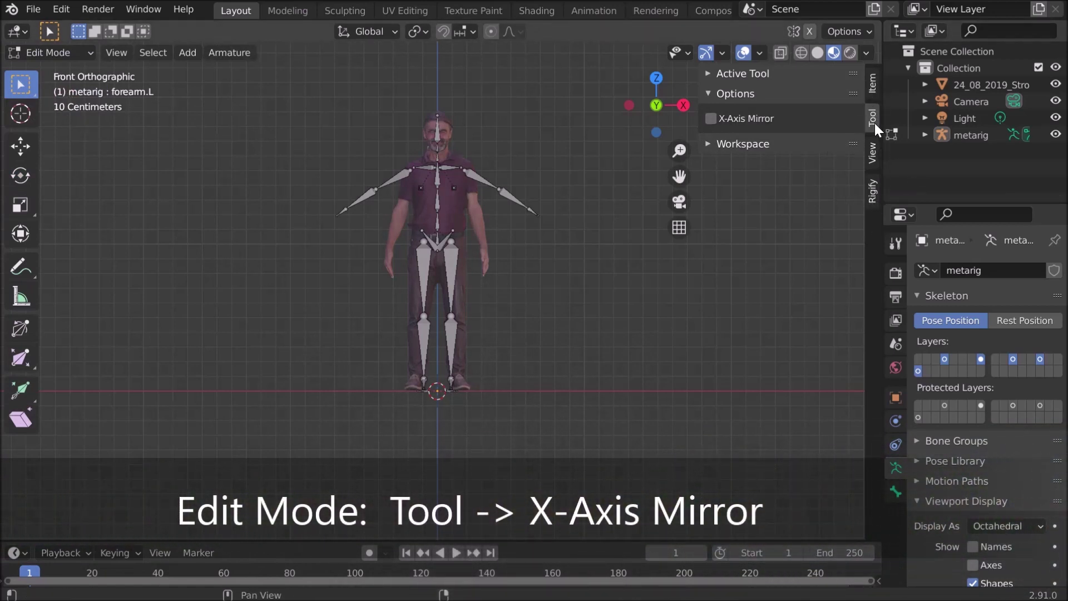
click(711, 118)
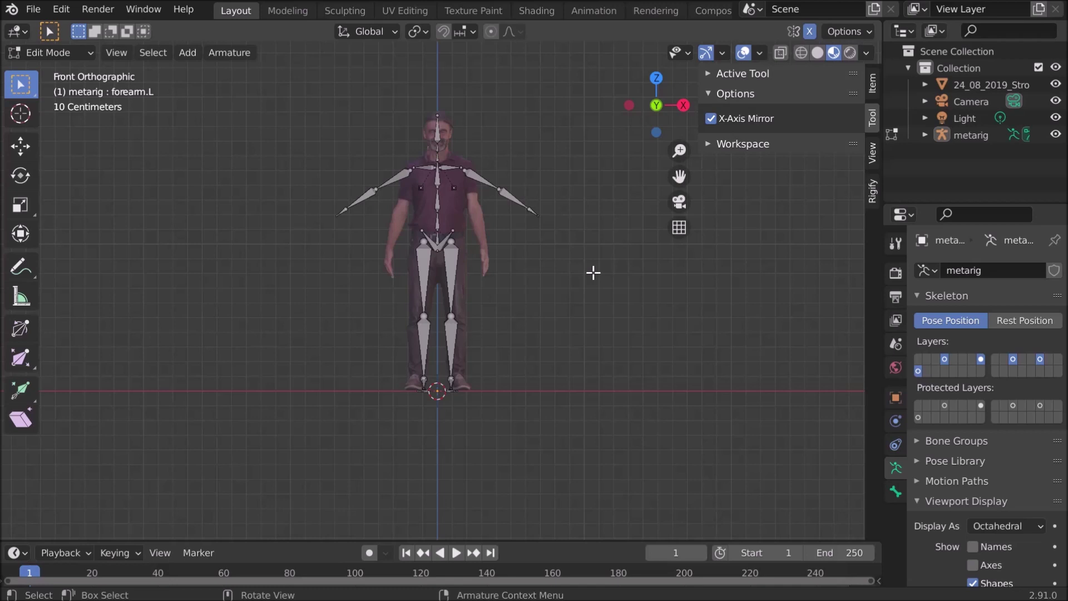
Move the metarig's left foot bones into the shoe, about 0.053 m outward and 0.020 m up
scroll(593, 272, down, 2)
scroll(593, 272, up, 6)
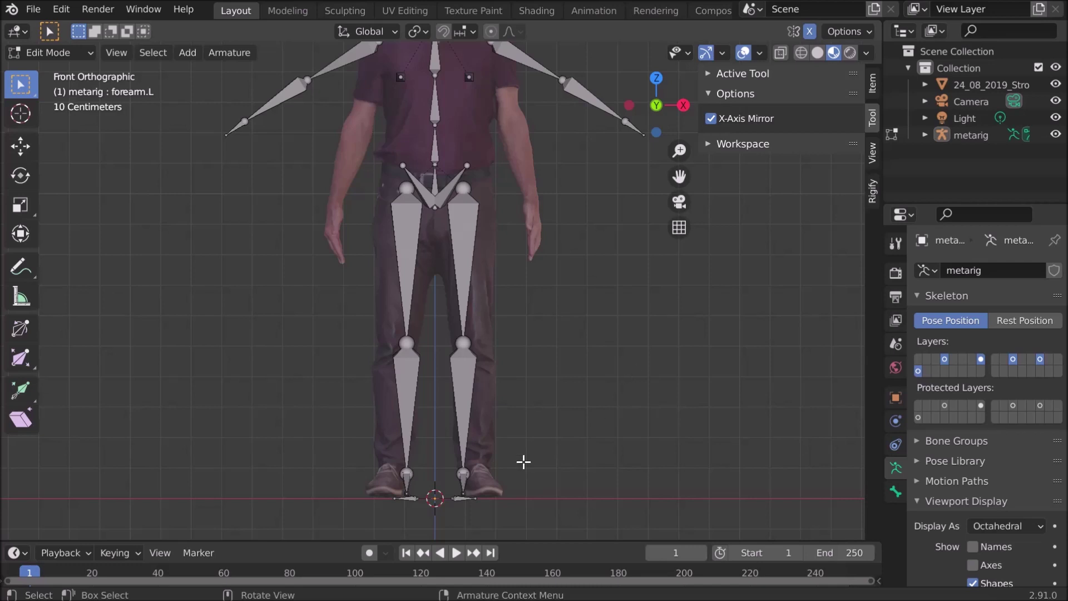
drag(514, 451, 447, 515)
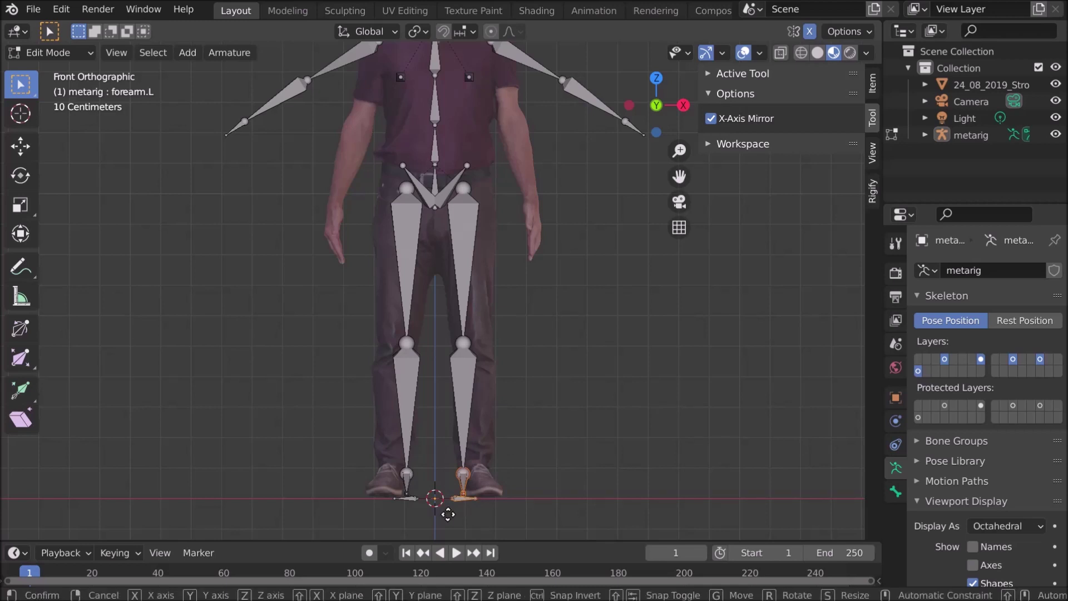
key(g)
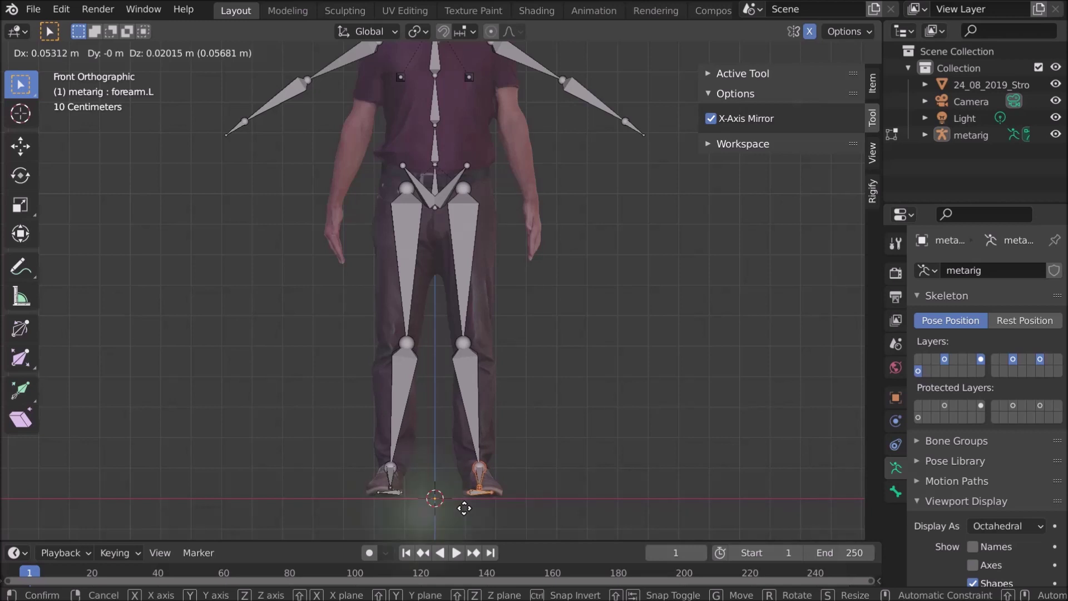
click(465, 506)
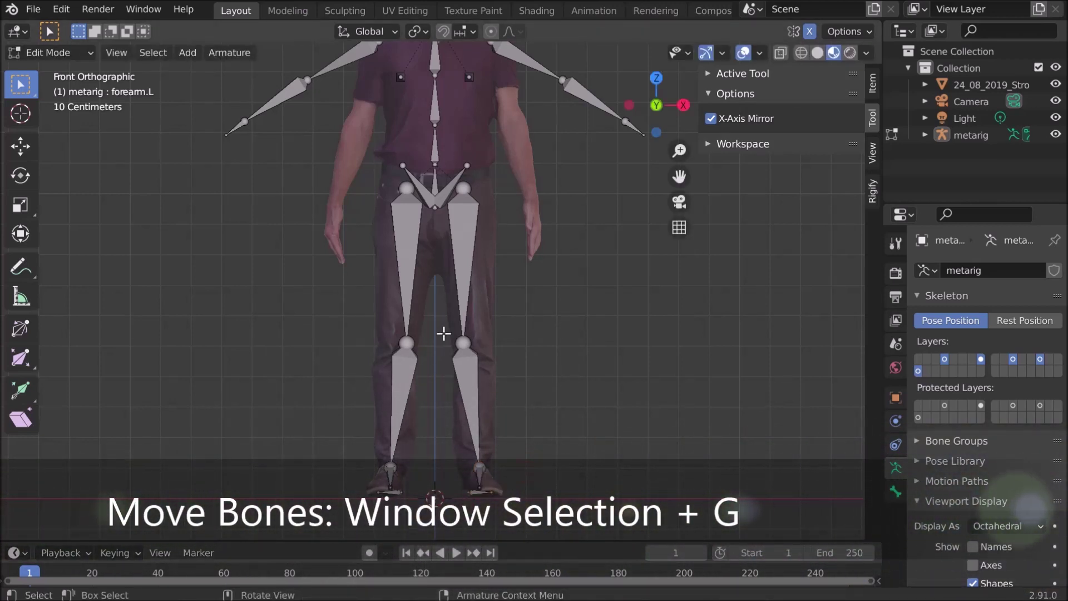
Move the left knee joint about 0.037 m outward and 0.020 m down to centre it in the trouser leg
drag(440, 328, 504, 381)
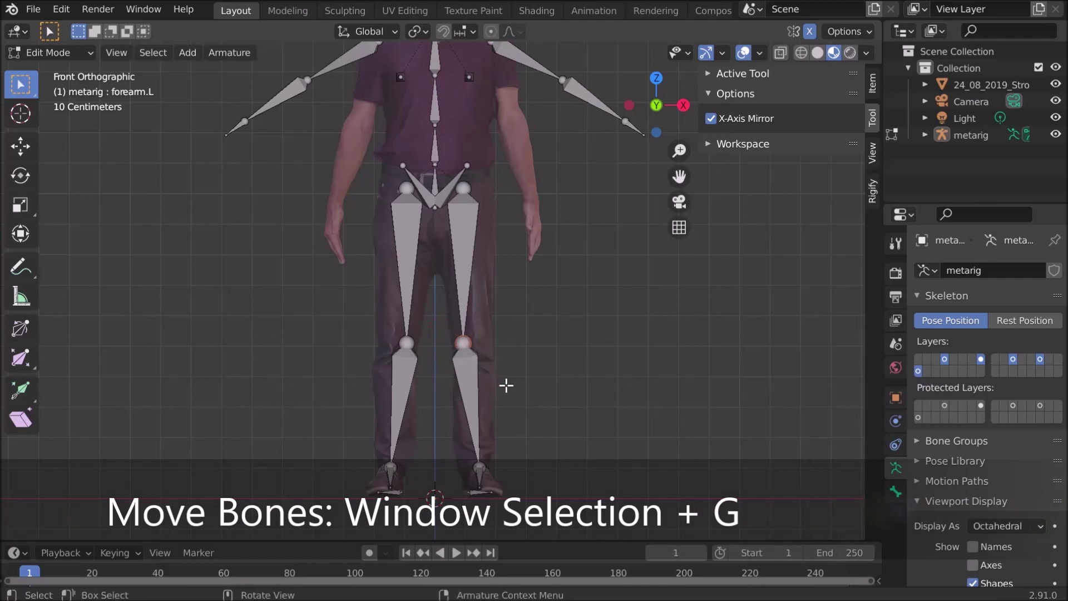
key(g)
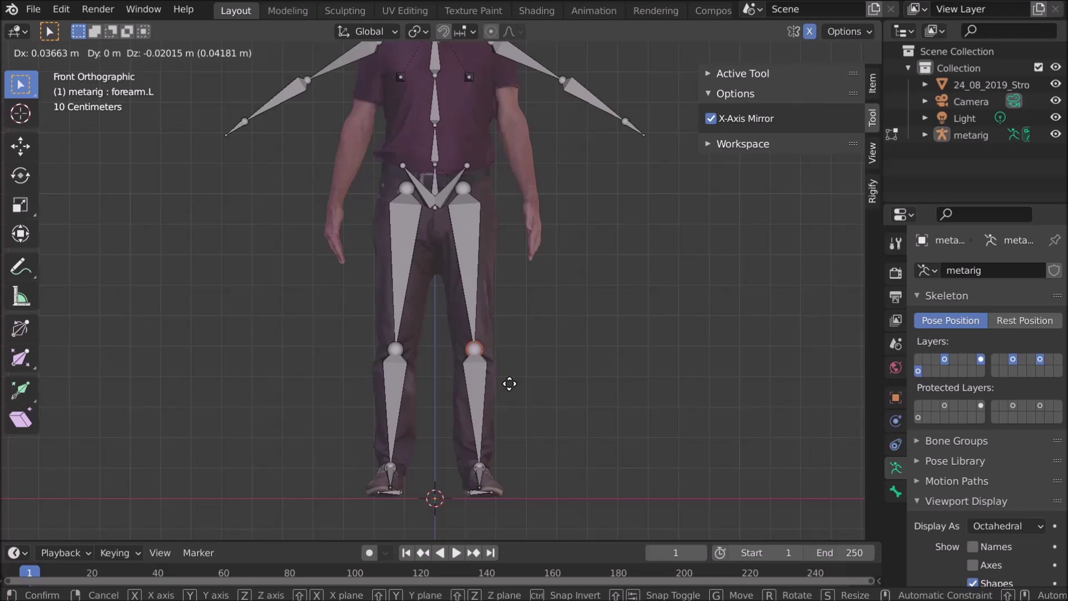
click(509, 384)
click(509, 383)
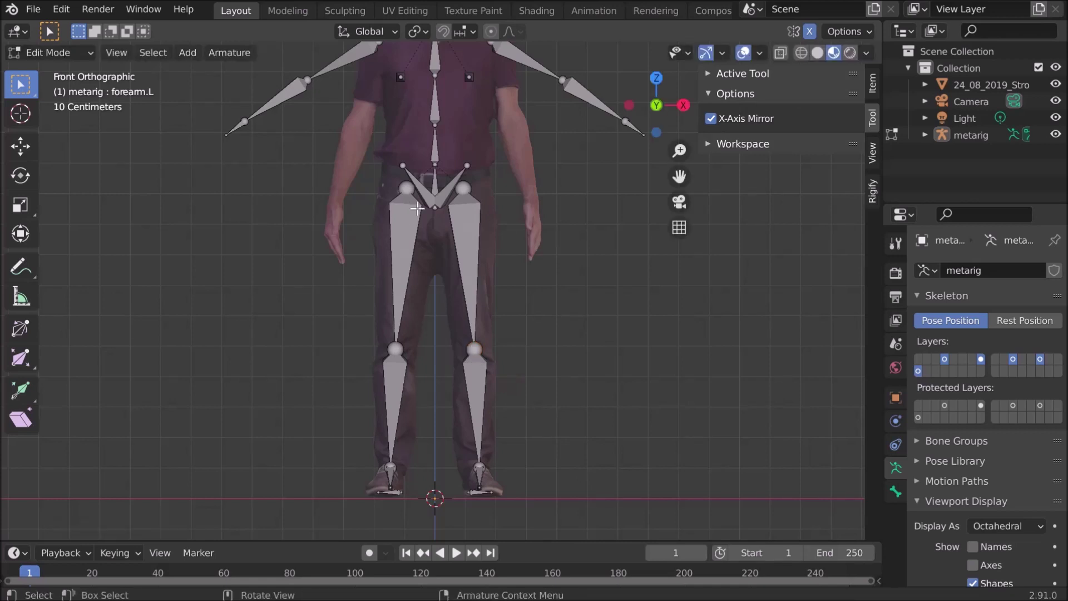
Move the left thigh's upper joint and the pelvis bone tip slightly outward to match the scan's hips
drag(447, 153, 485, 196)
key(g)
click(492, 200)
click(494, 200)
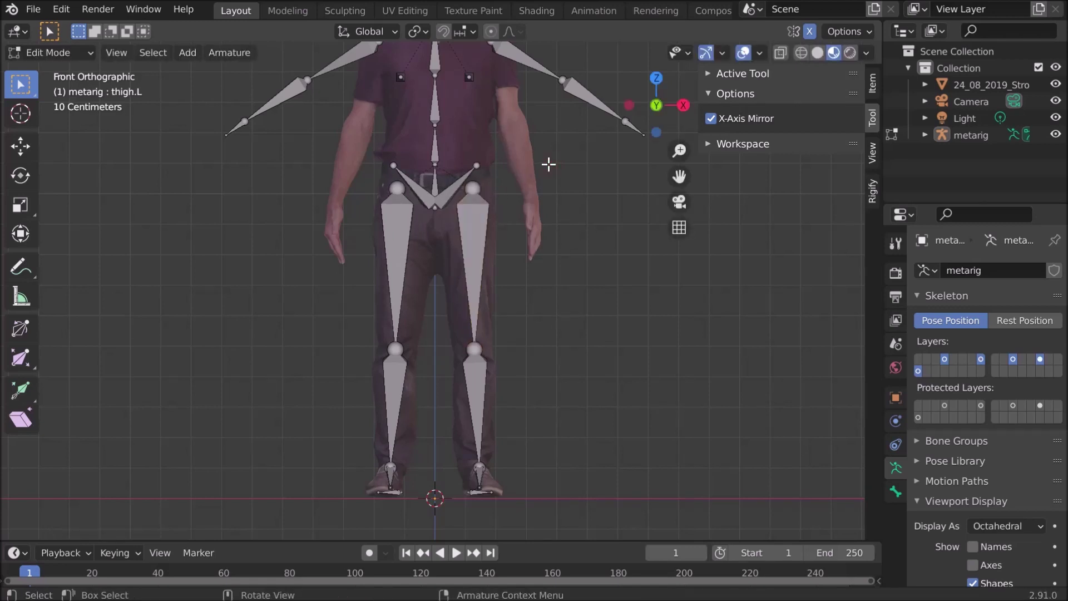
Fit the left arm bones to the scan by placing the wrist, hand tip and elbow joints inside the arm
click(644, 134)
key(g)
click(537, 205)
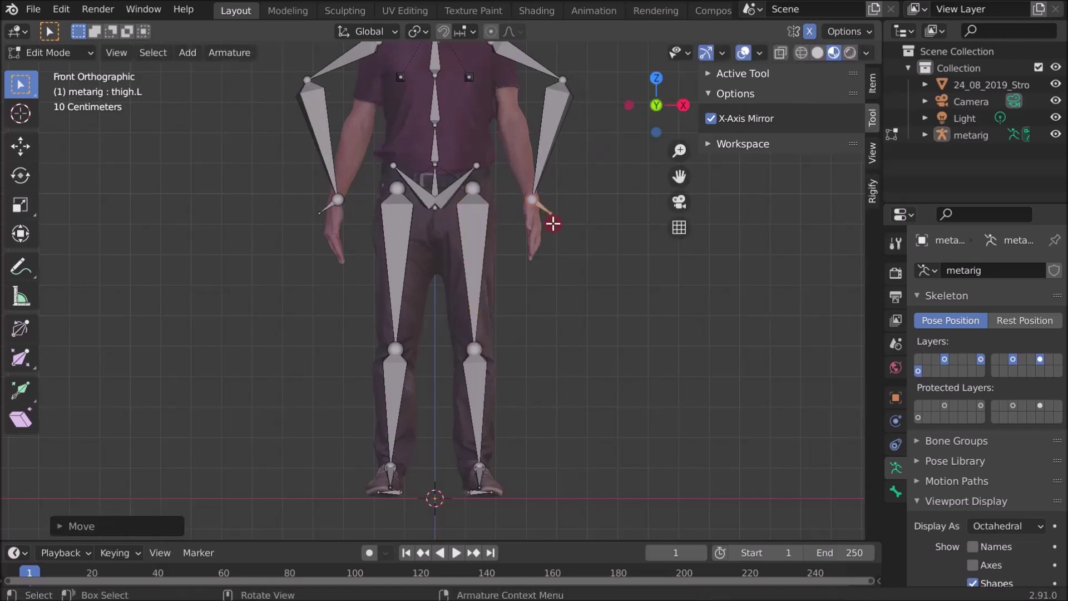
click(543, 208)
key(g)
click(558, 255)
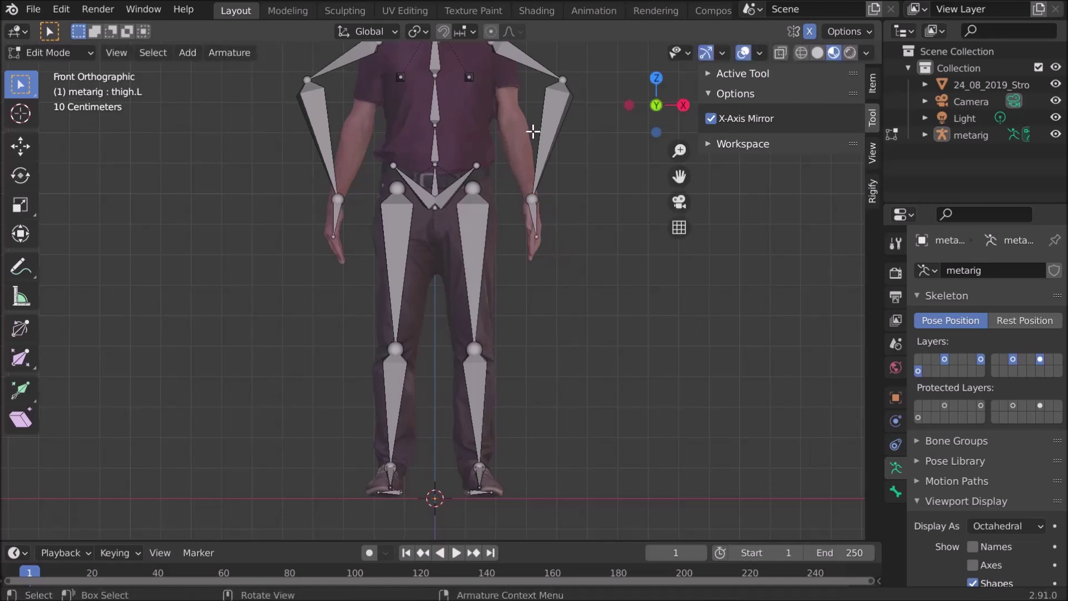
click(563, 79)
key(g)
click(536, 139)
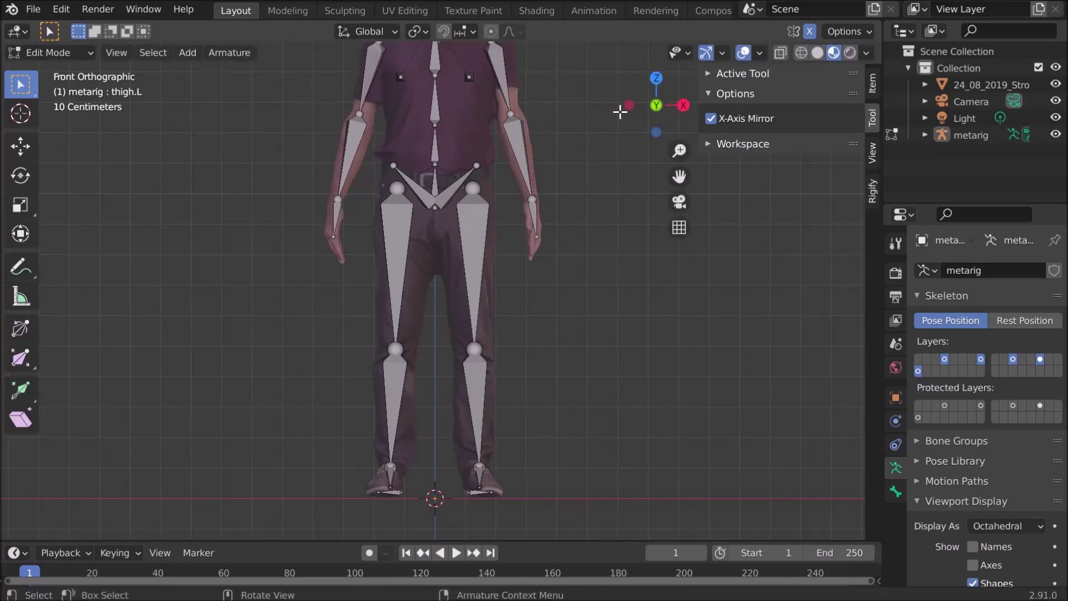
Move the left shoulder joint outward and raise the collar joints to the base of the scan's neck
drag(679, 176, 687, 380)
click(515, 247)
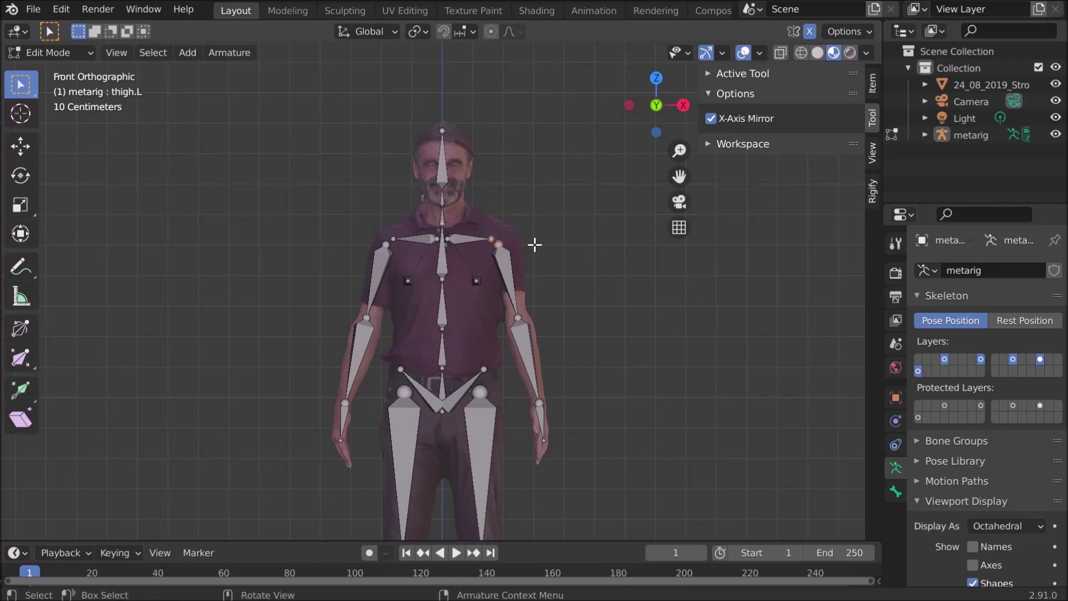
key(g)
click(537, 233)
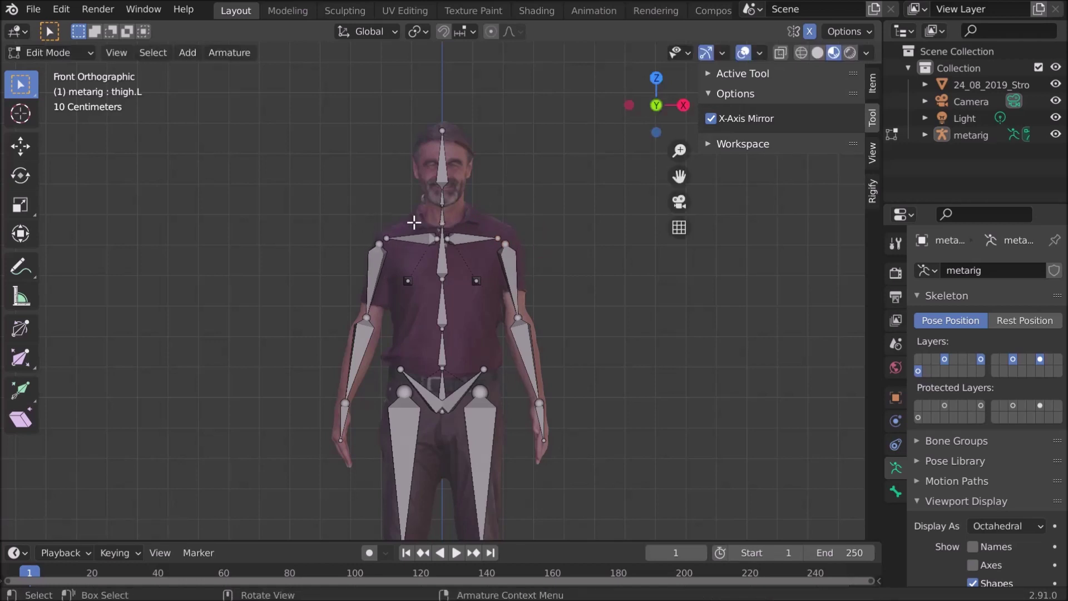
drag(410, 222, 473, 252)
key(g)
click(470, 238)
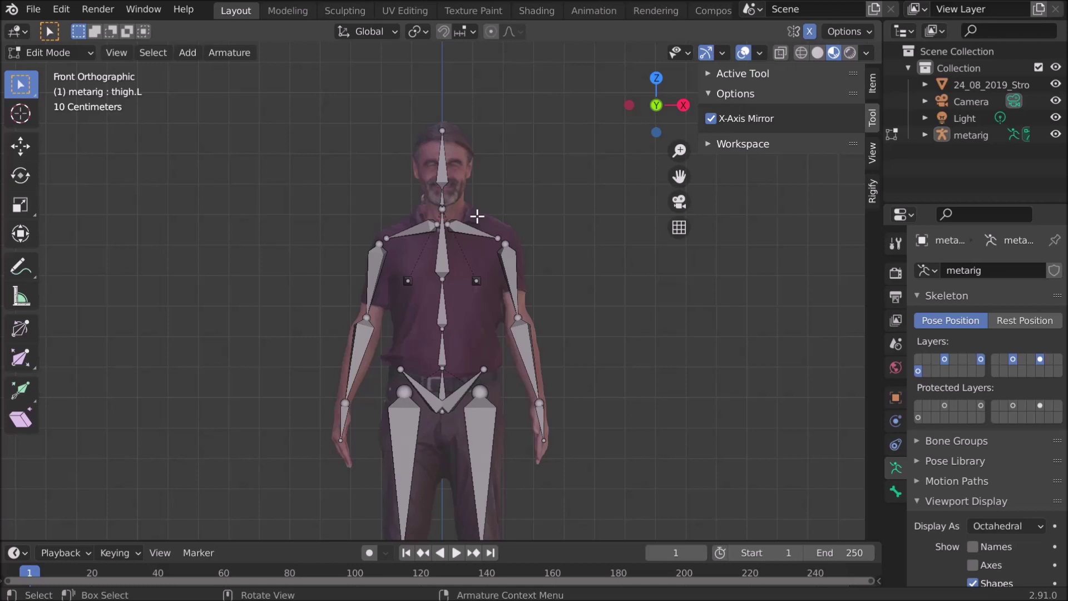
In right orthographic view, adjust the joint between neck and head and move the head bone's tip forward
click(682, 105)
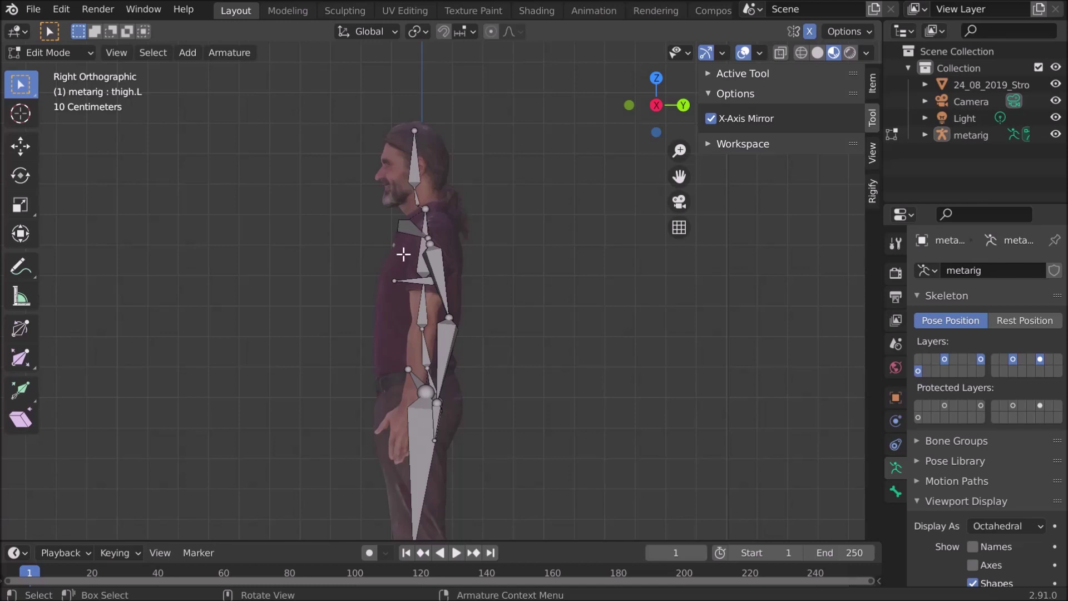
key(g)
click(436, 186)
drag(396, 115, 425, 133)
key(g)
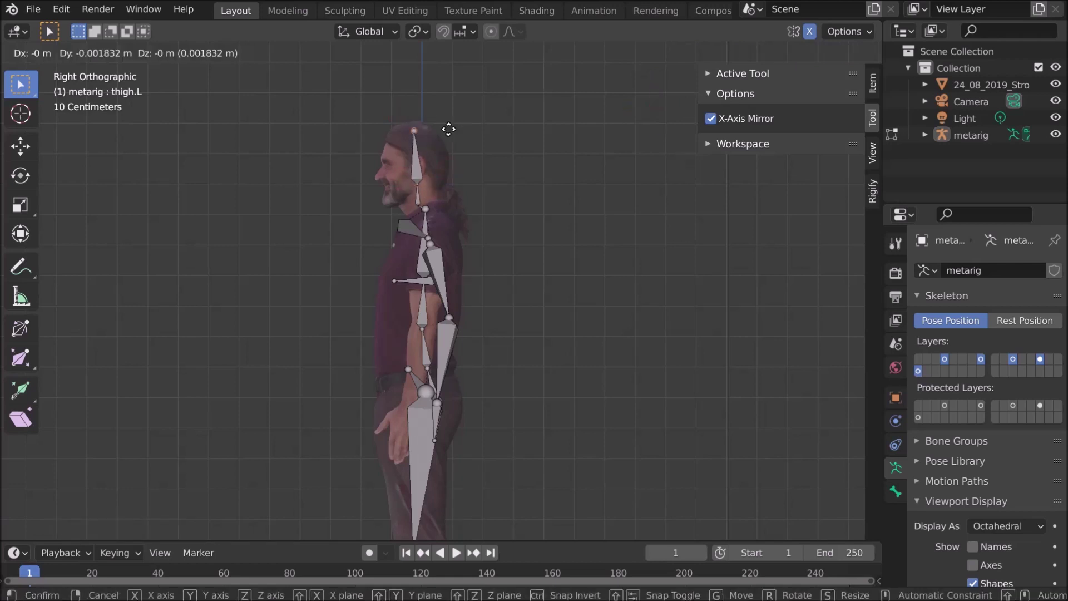
click(445, 125)
In side view, move the elbow, wrist and hand tip joints forward to follow the scan's arm
drag(434, 309, 452, 322)
key(g)
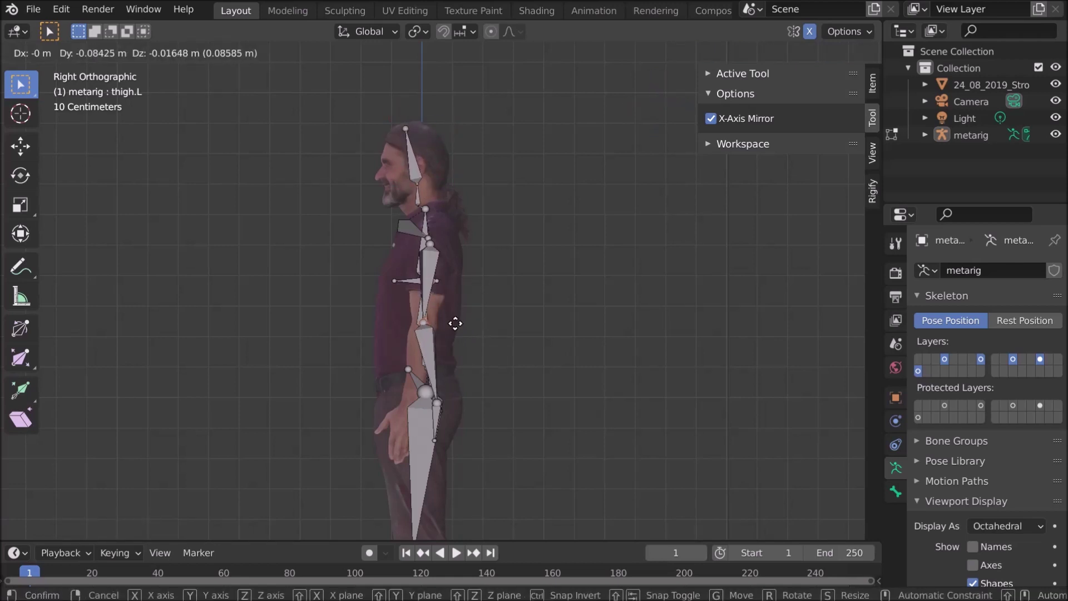
click(453, 318)
drag(422, 430, 452, 456)
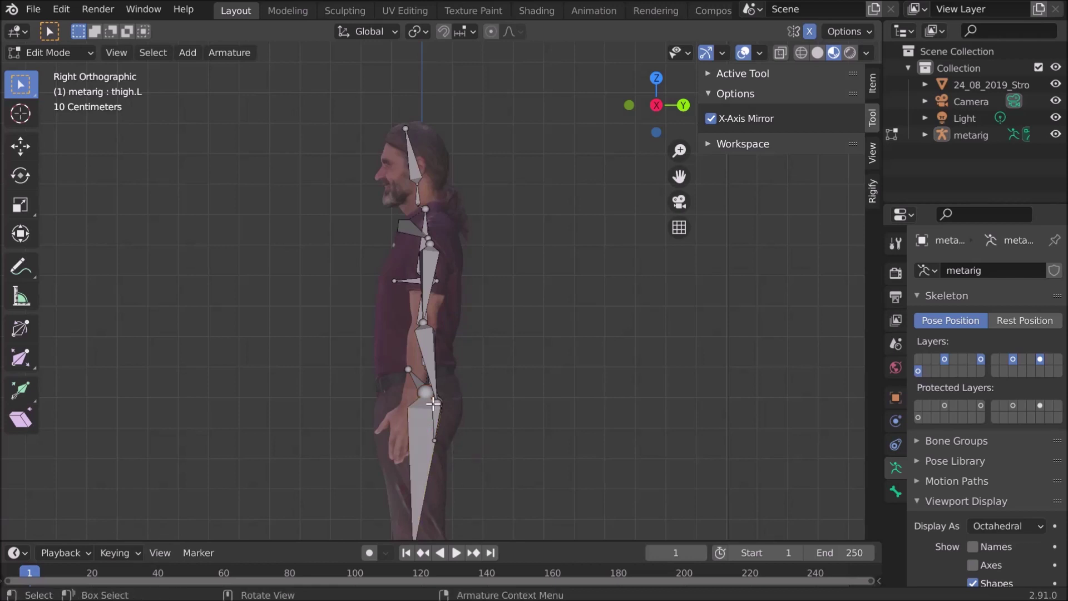
key(g)
click(402, 441)
key(g)
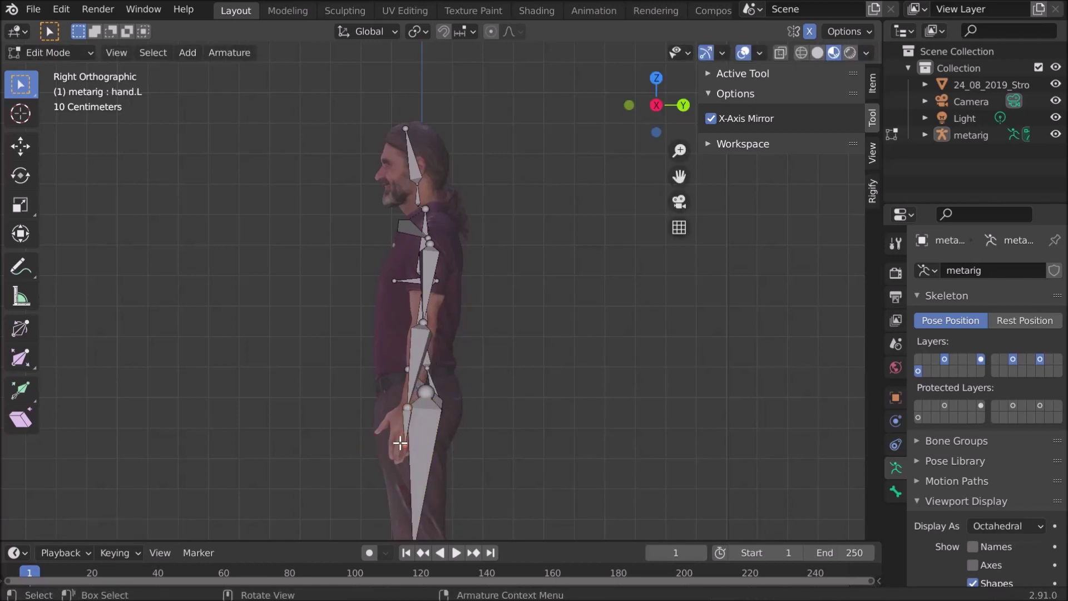
click(360, 448)
In side view, move the inner ends of the collarbones and the pelvis bone tips back inside the body
middle_drag(366, 388, 386, 405)
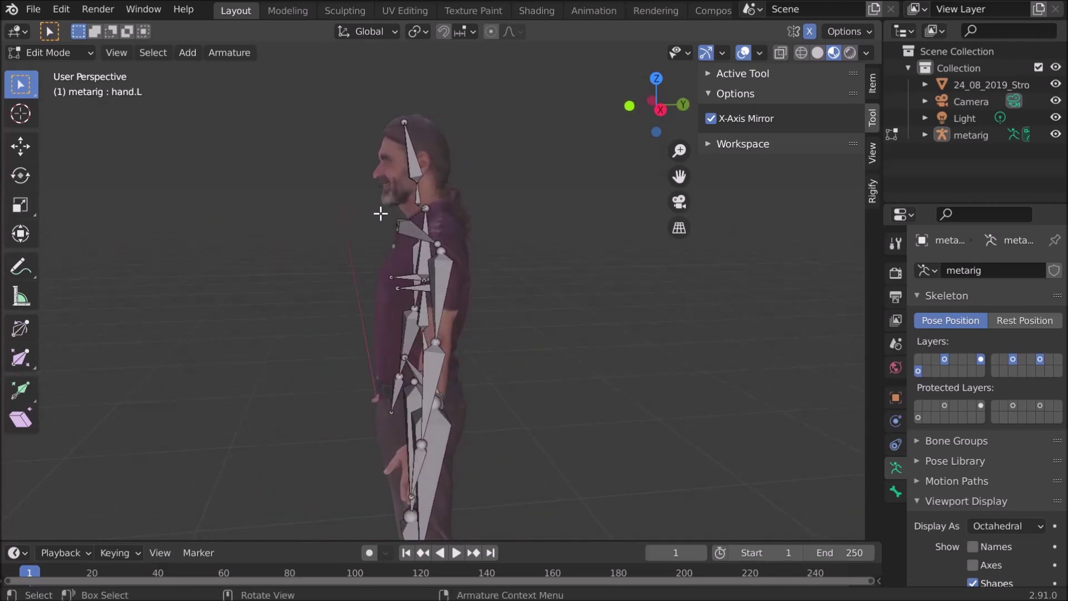
key(KP_3)
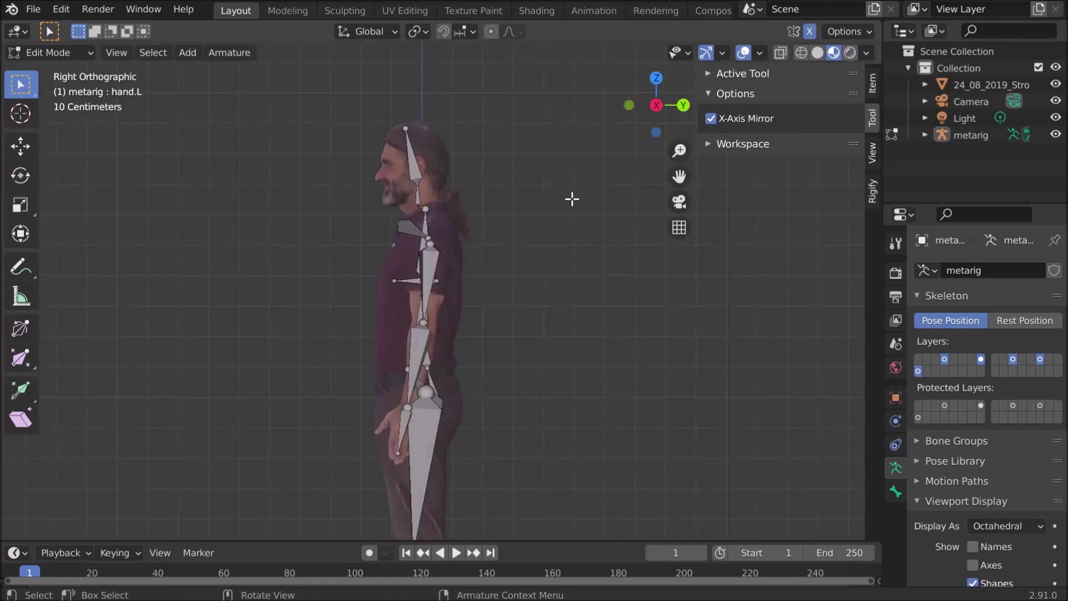
key(g)
key(Escape)
middle_drag(489, 195, 515, 319)
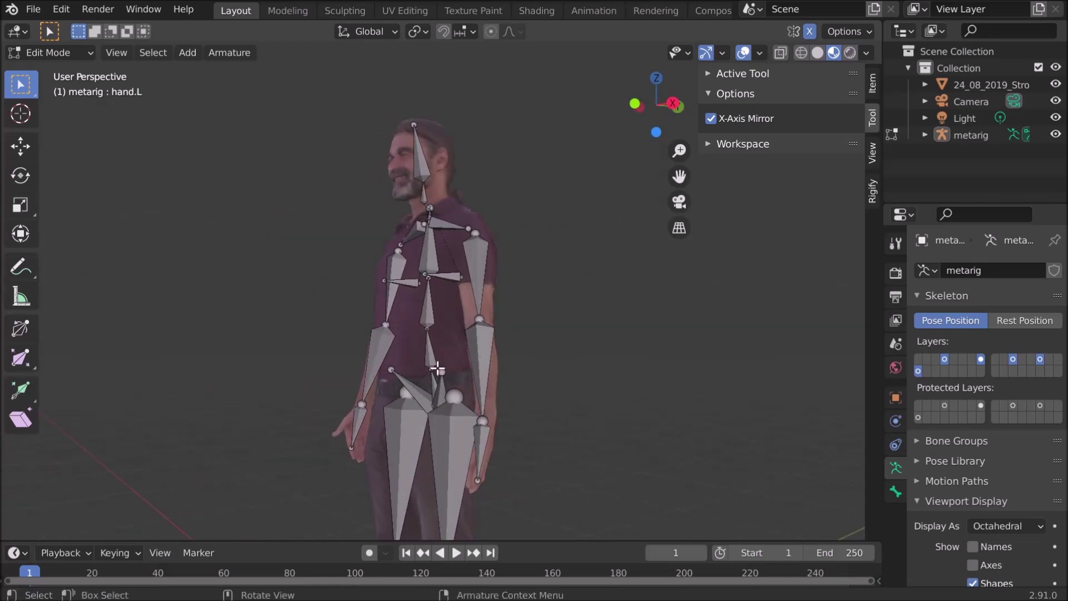
click(391, 369)
click(674, 104)
key(g)
click(526, 342)
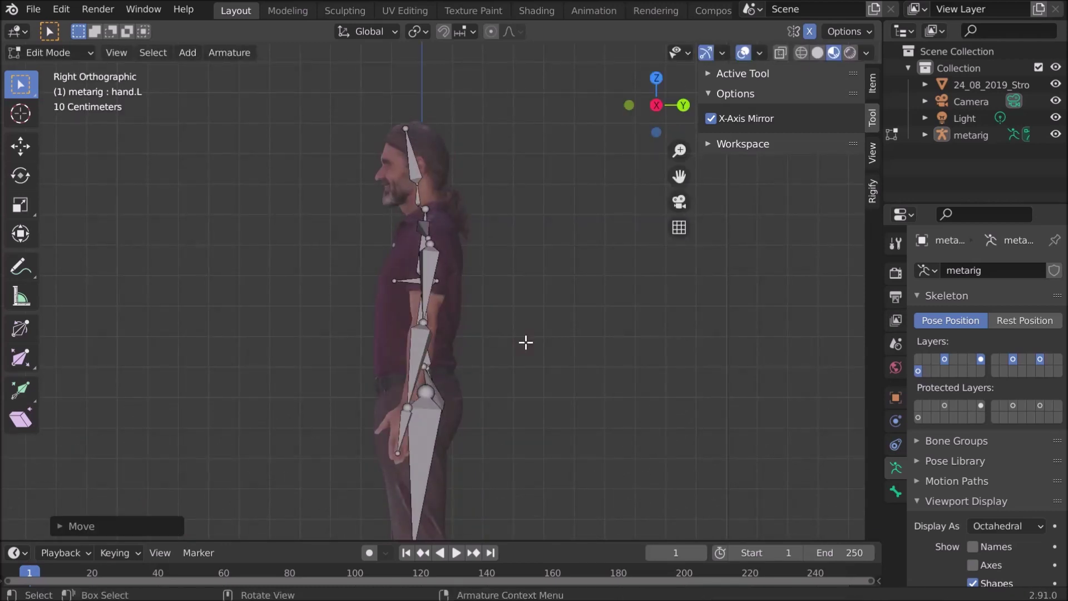
middle_drag(525, 342, 636, 369)
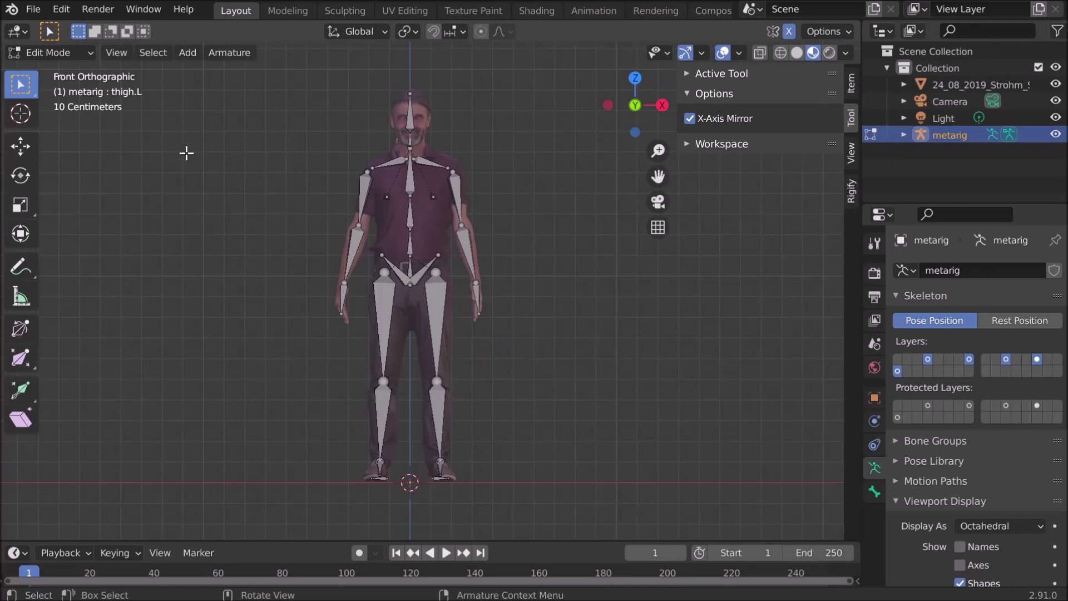
Return to Object Mode, apply the meta-rig's scale and show its object transform values
click(65, 52)
click(74, 71)
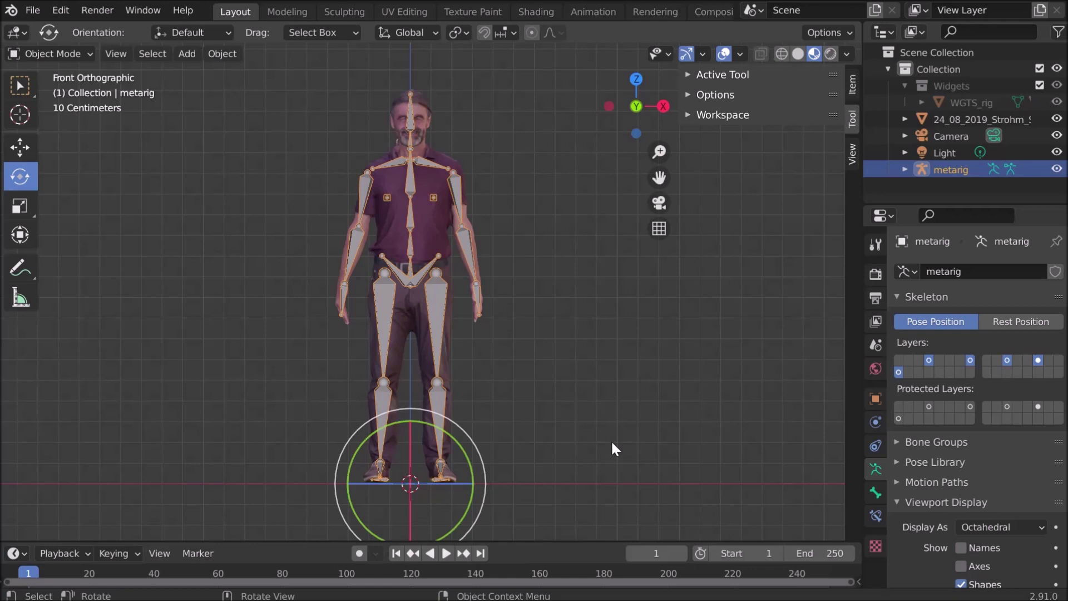
click(552, 375)
key(ctrl+a)
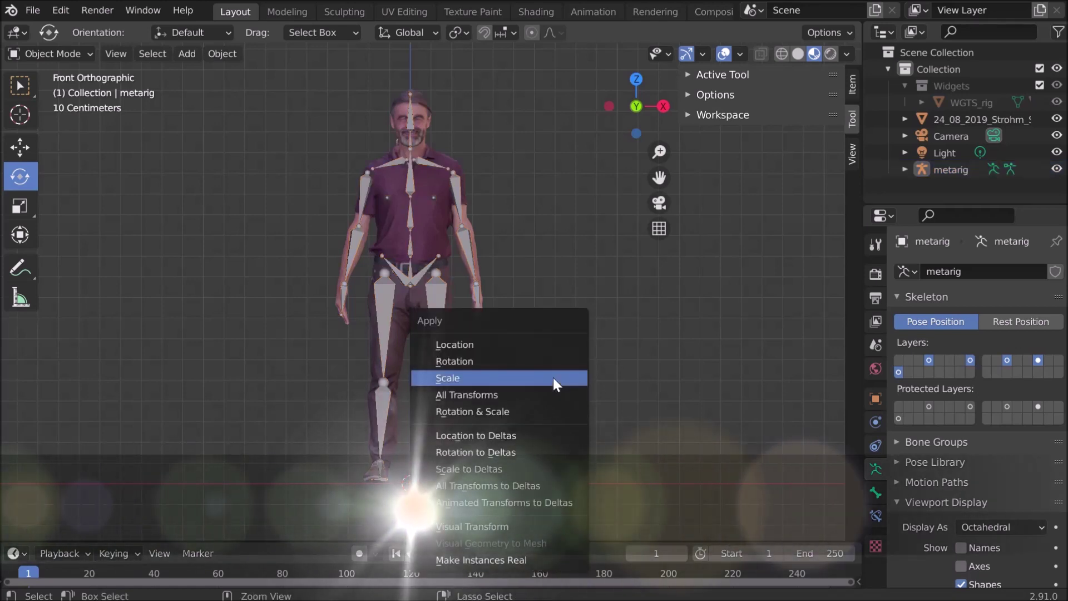
click(553, 377)
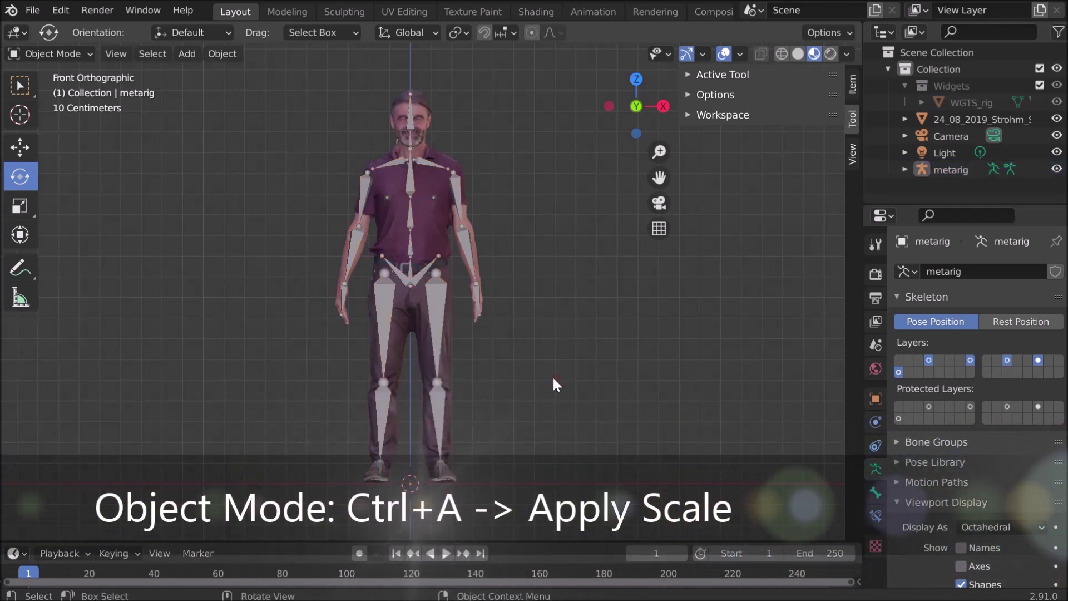
click(875, 398)
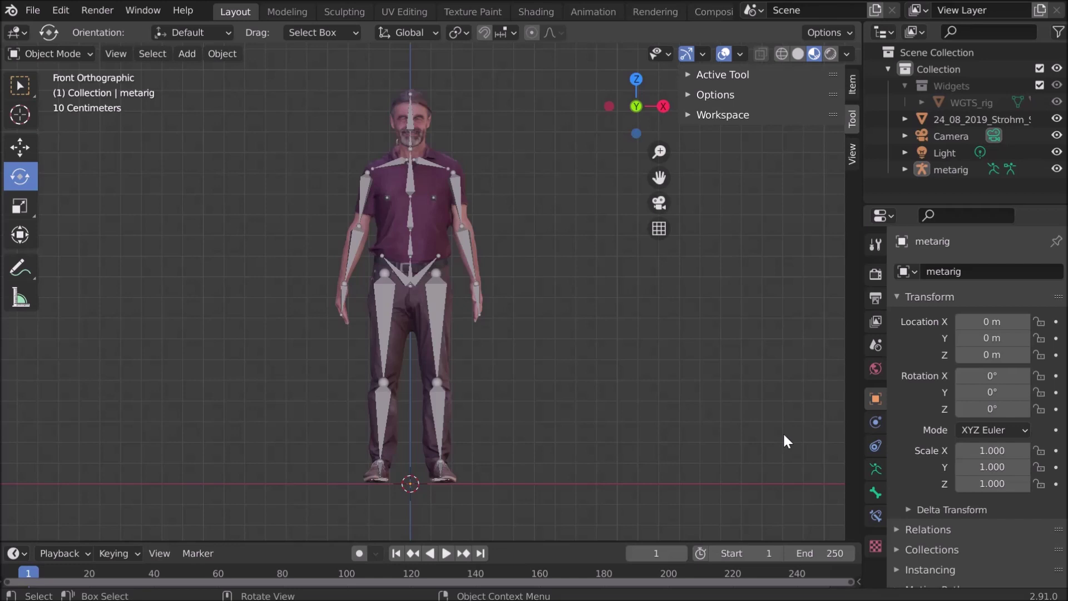
Generate the Rigify control rig from the fitted meta-rig
click(876, 469)
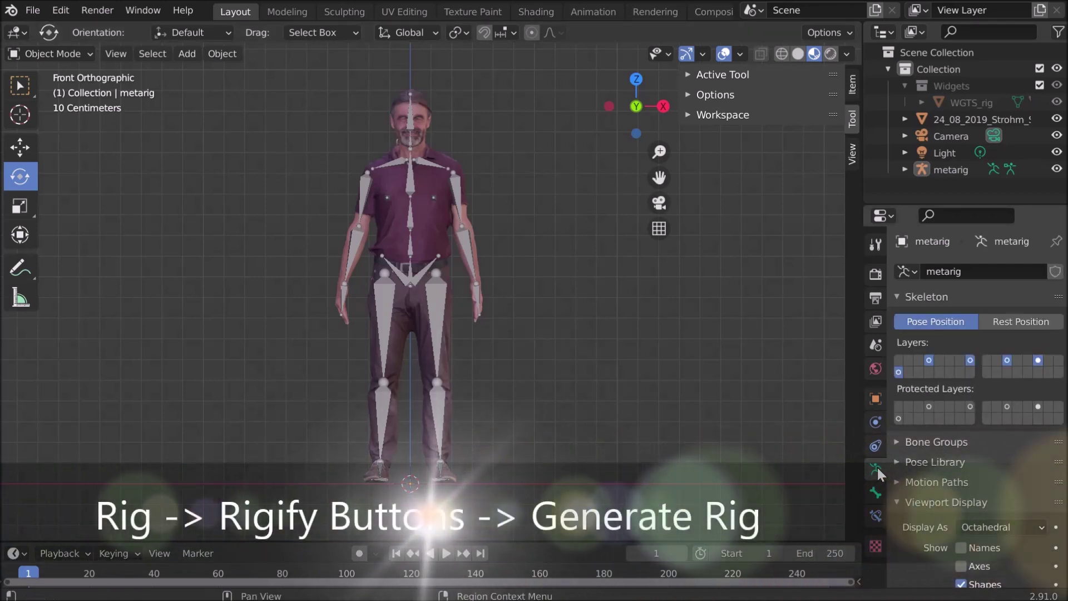
scroll(986, 357, down, 5)
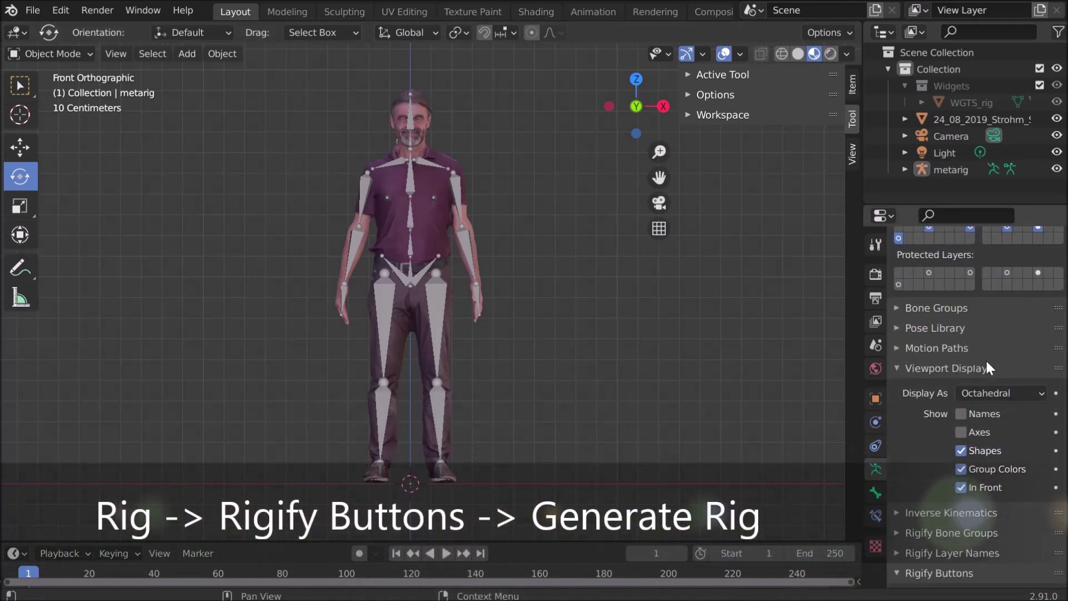
scroll(986, 368, down, 1)
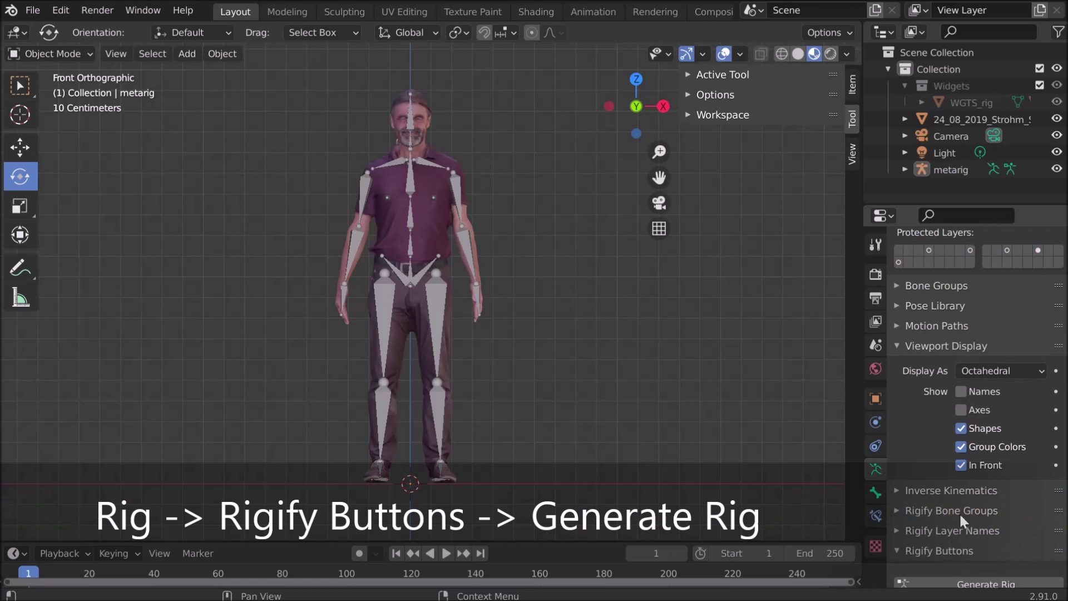
scroll(946, 512, down, 1)
click(895, 525)
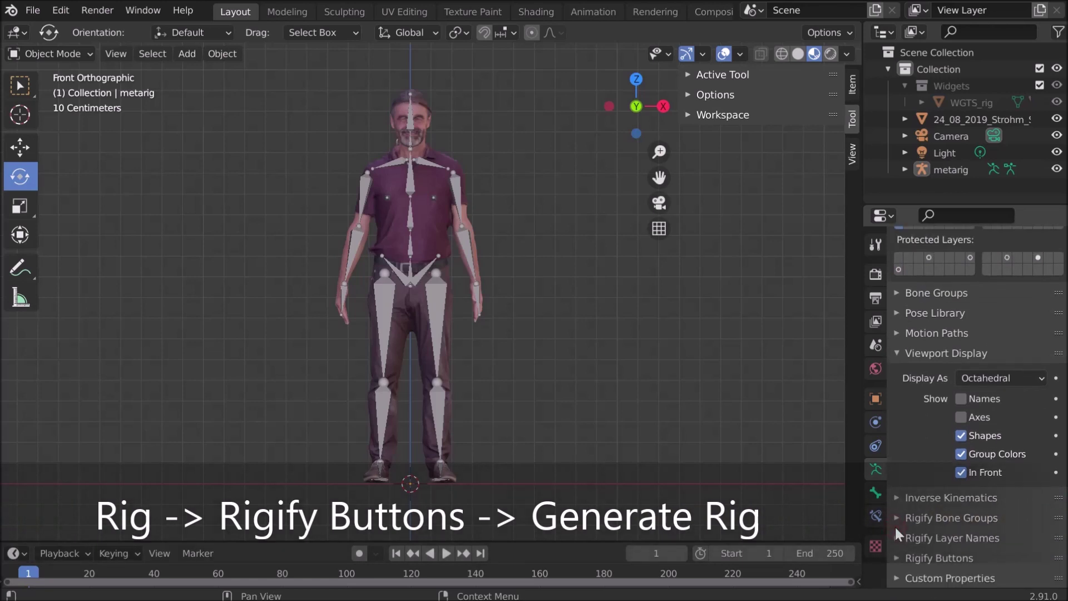
click(898, 557)
scroll(951, 478, down, 1)
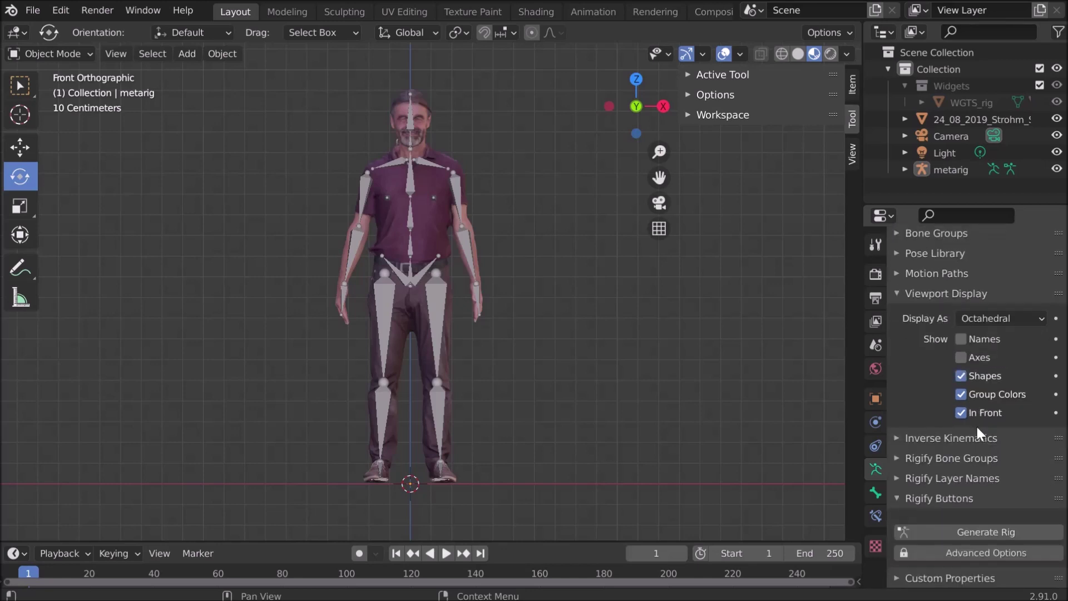
click(963, 530)
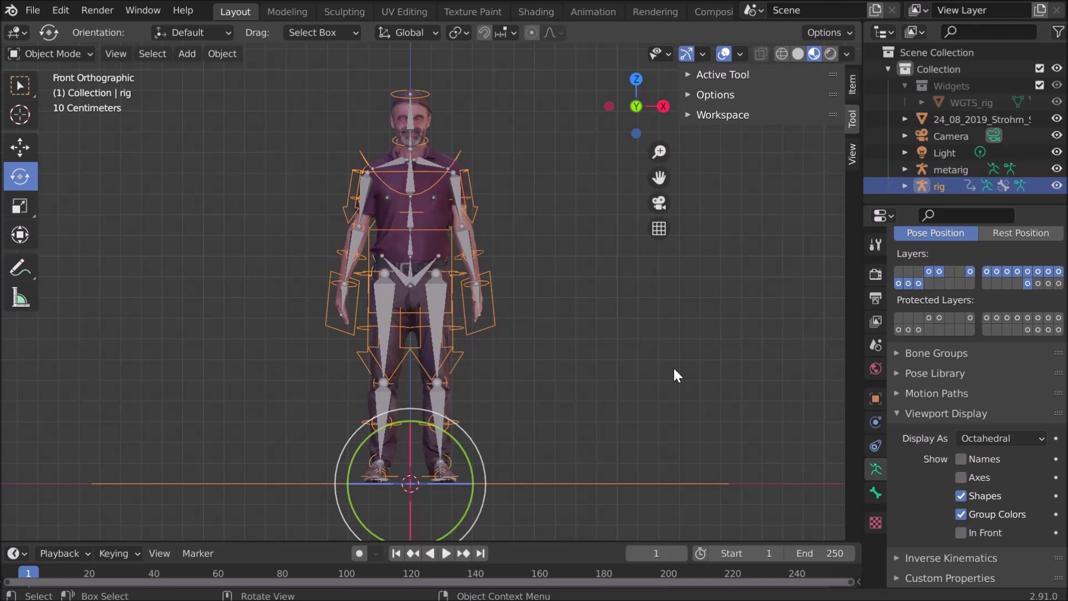
Parent the body scan to the generated rig using Armature Deform With Automatic Weights
click(650, 315)
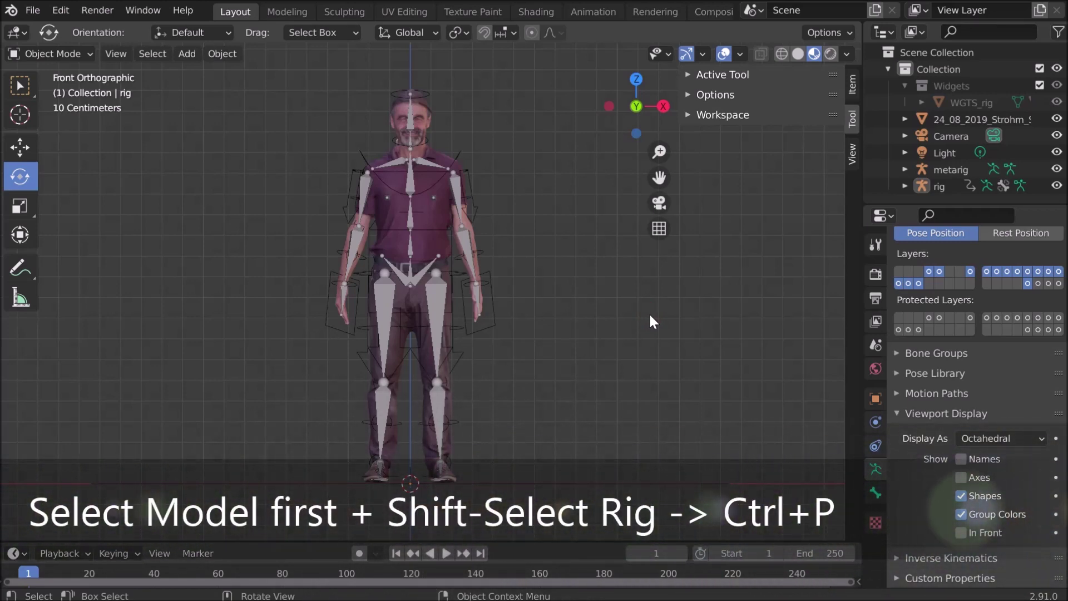
click(435, 213)
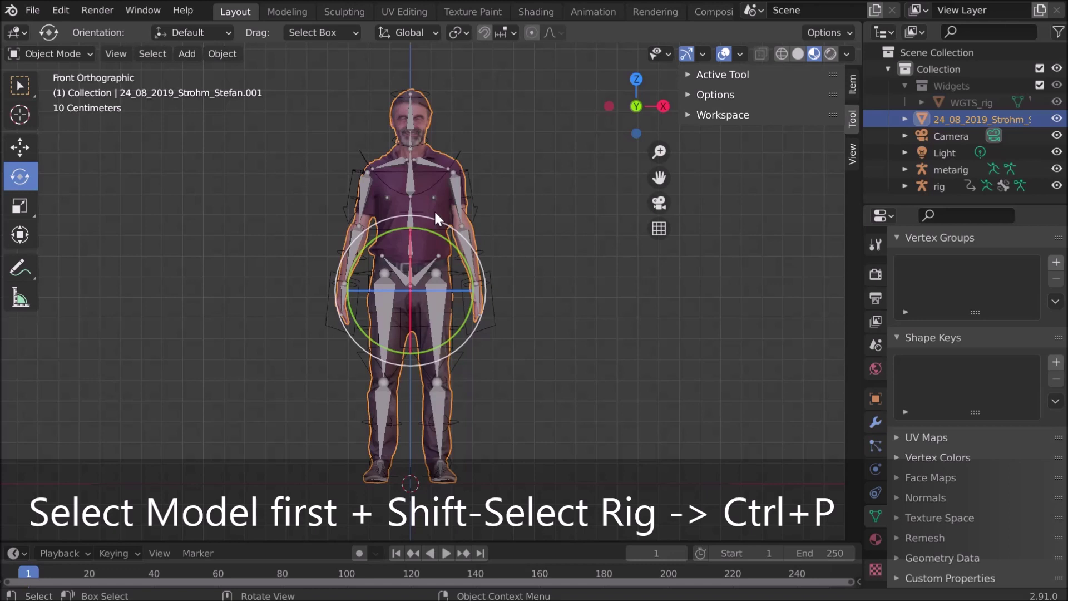
shift+click(460, 151)
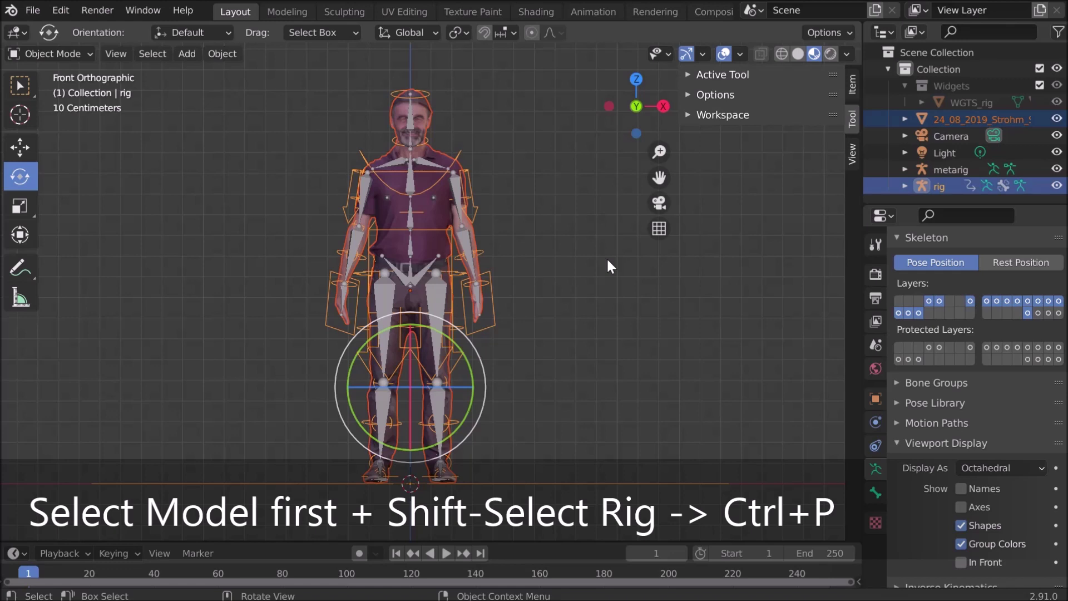
key(ctrl+p)
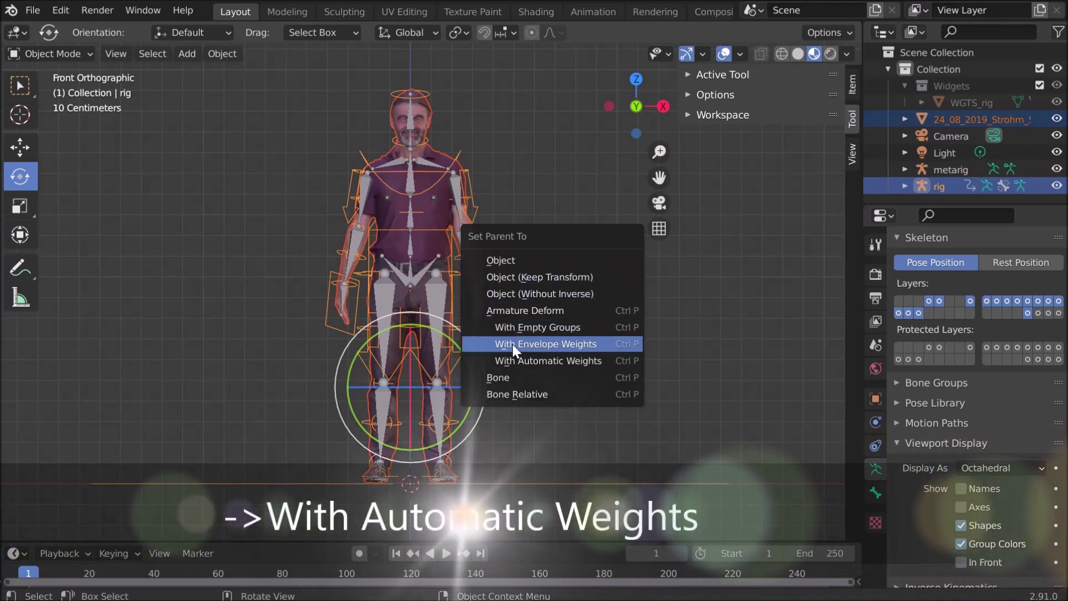
click(549, 360)
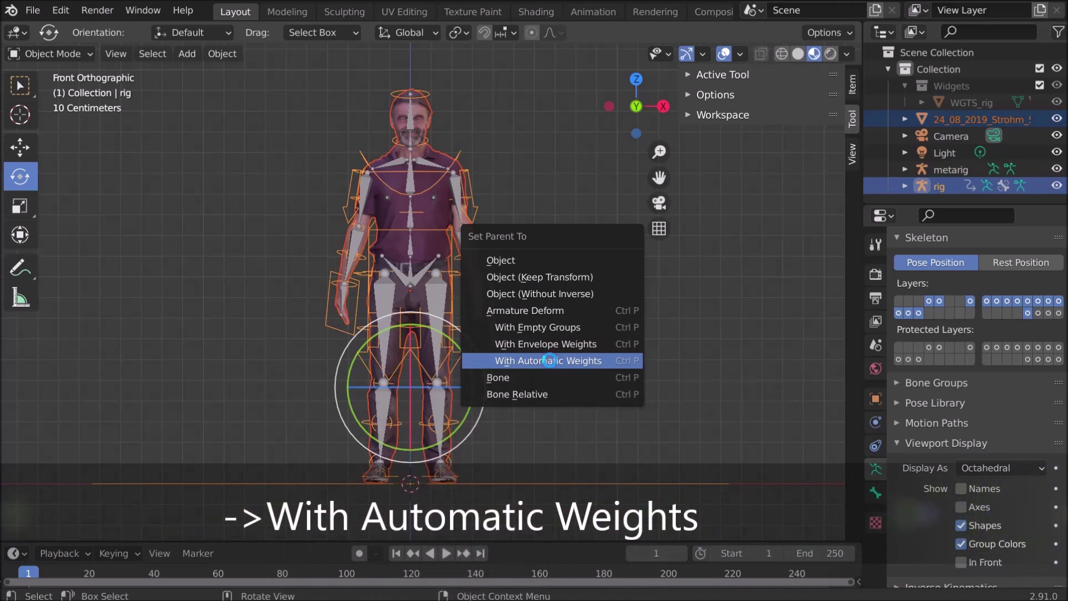
key(w)
middle_drag(534, 384, 511, 406)
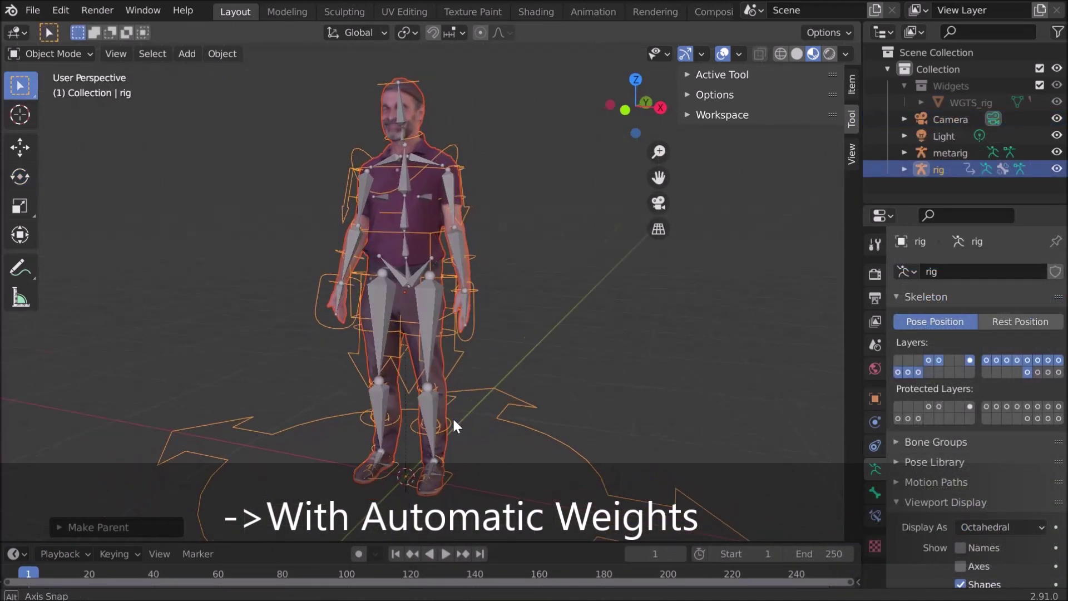
middle_drag(453, 420, 408, 438)
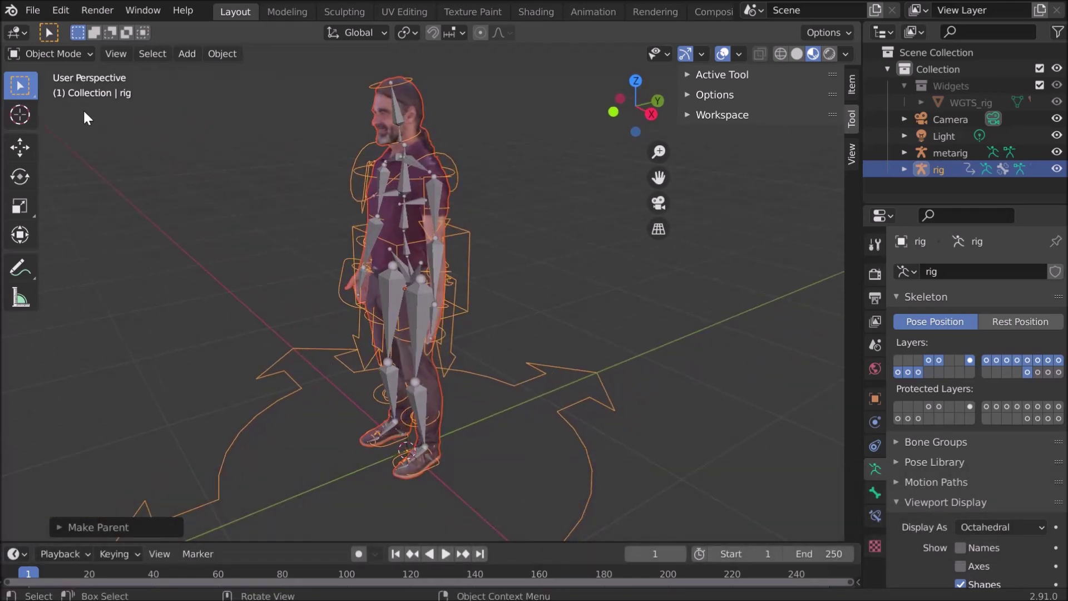
Hide the meta-rig in the viewport
click(221, 196)
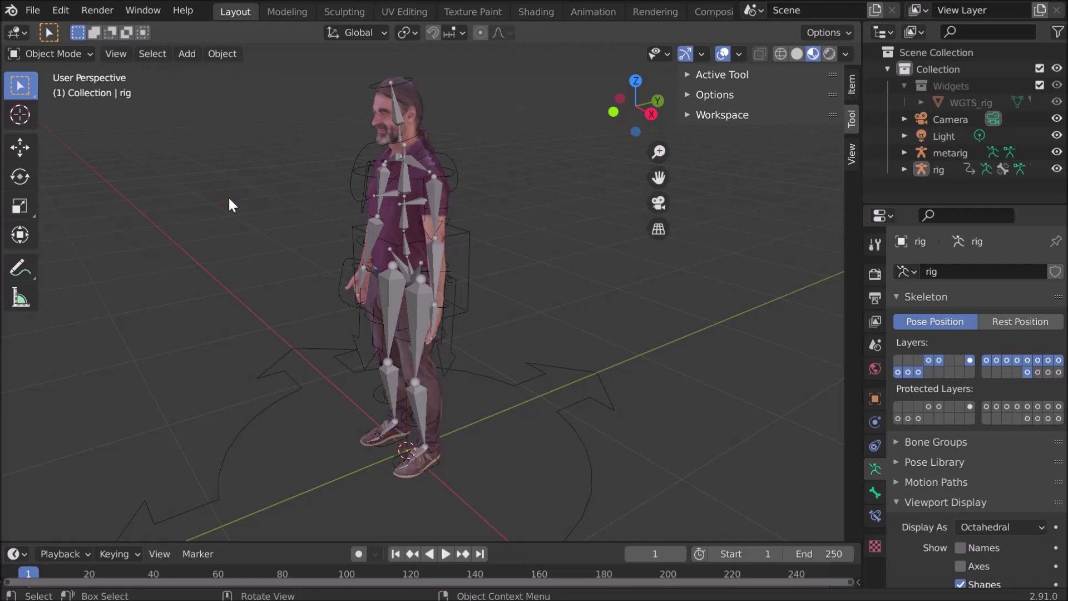
click(380, 182)
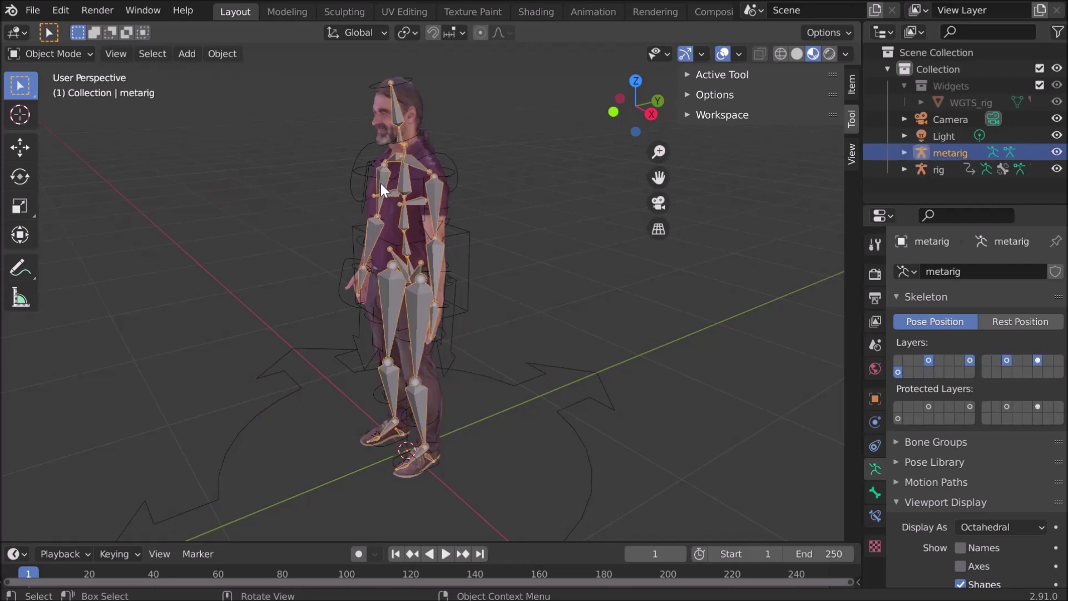
key(h)
Select the generated rig and switch it to Pose Mode
click(379, 181)
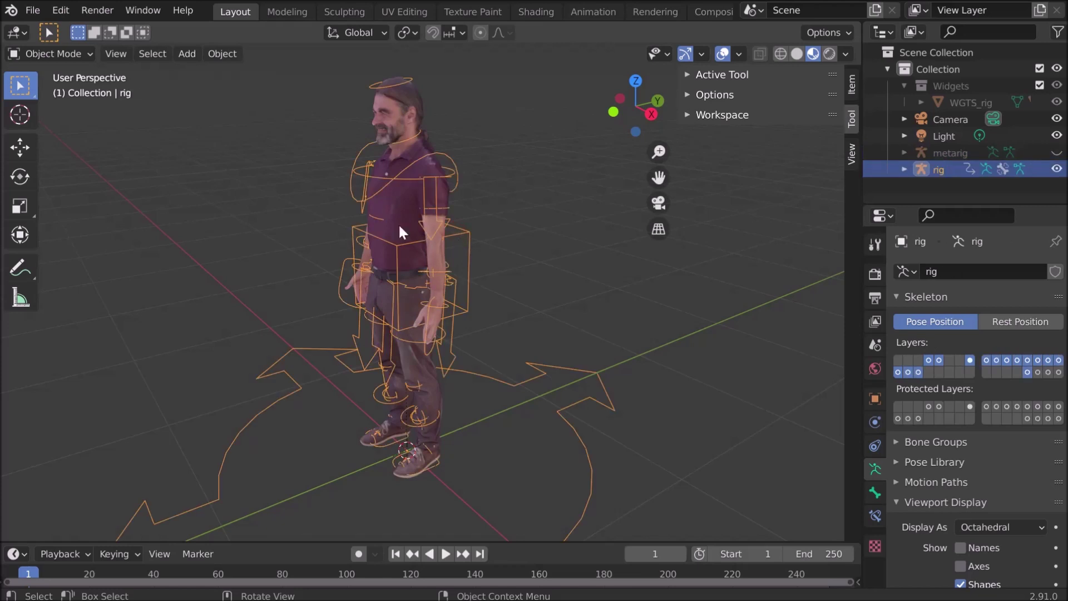
click(57, 54)
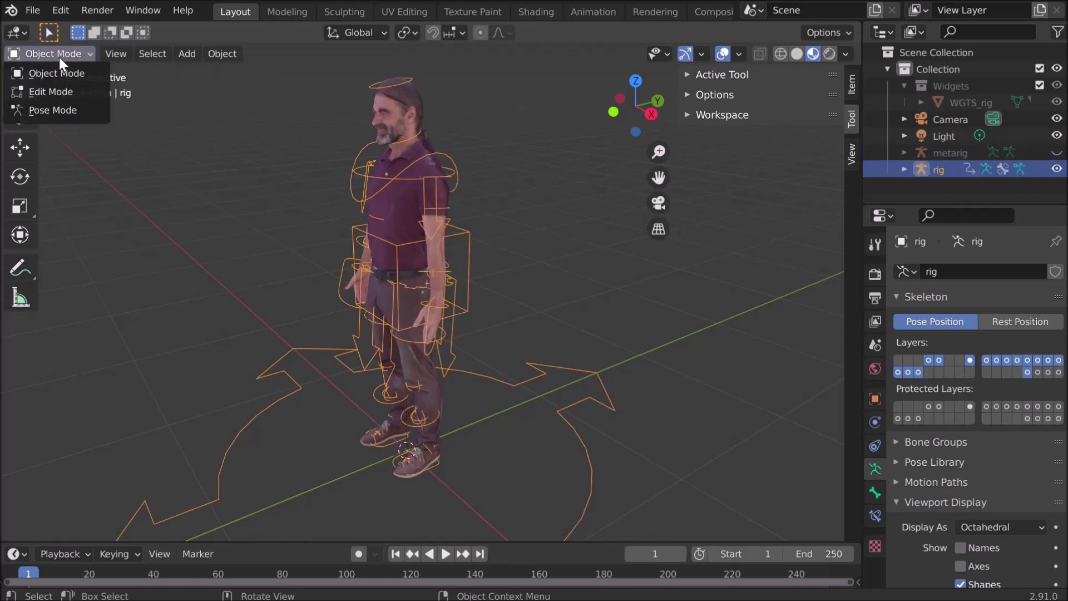
click(64, 110)
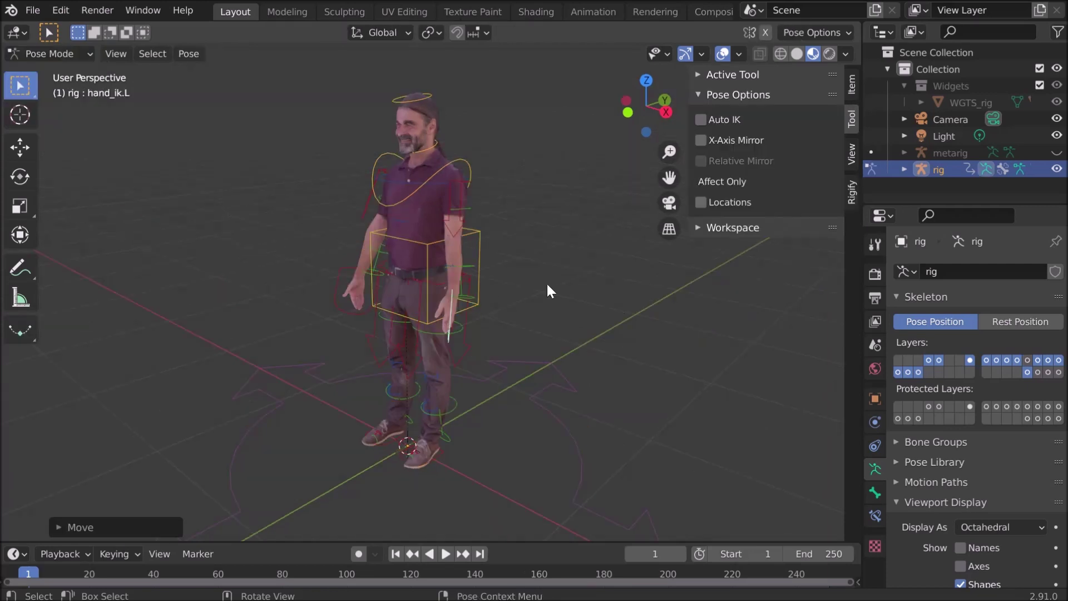
Try lowering the torso control to test the deformation, and undo the move
click(479, 248)
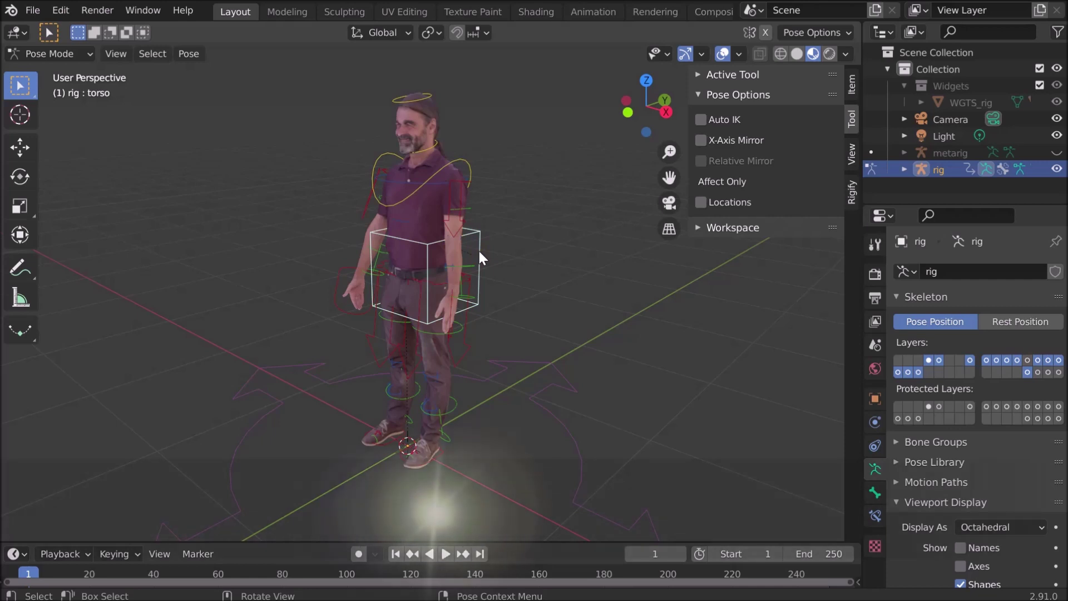
key(g)
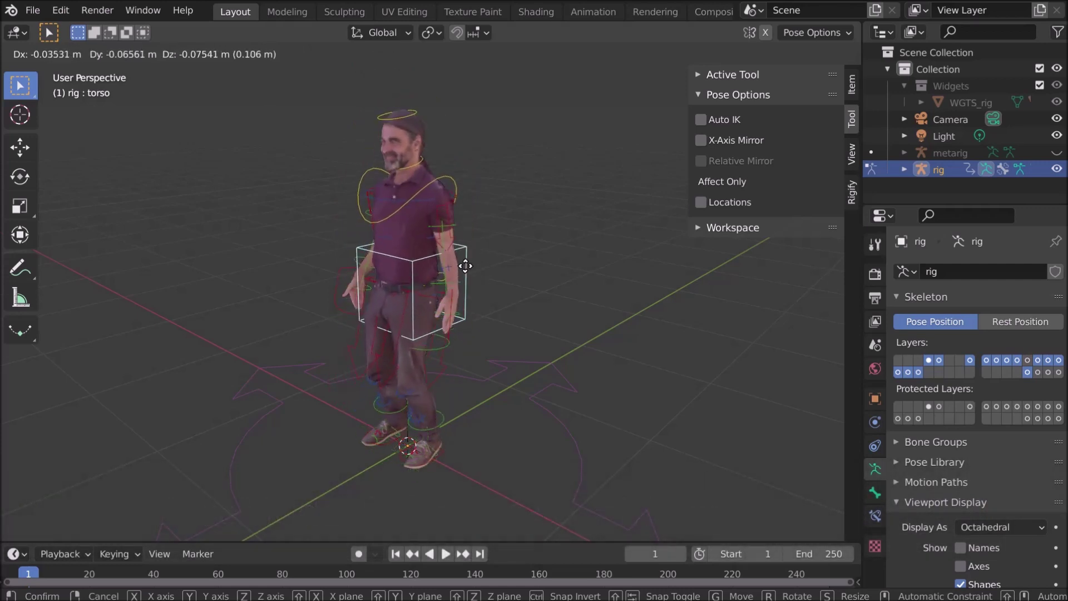
click(474, 270)
key(ctrl)
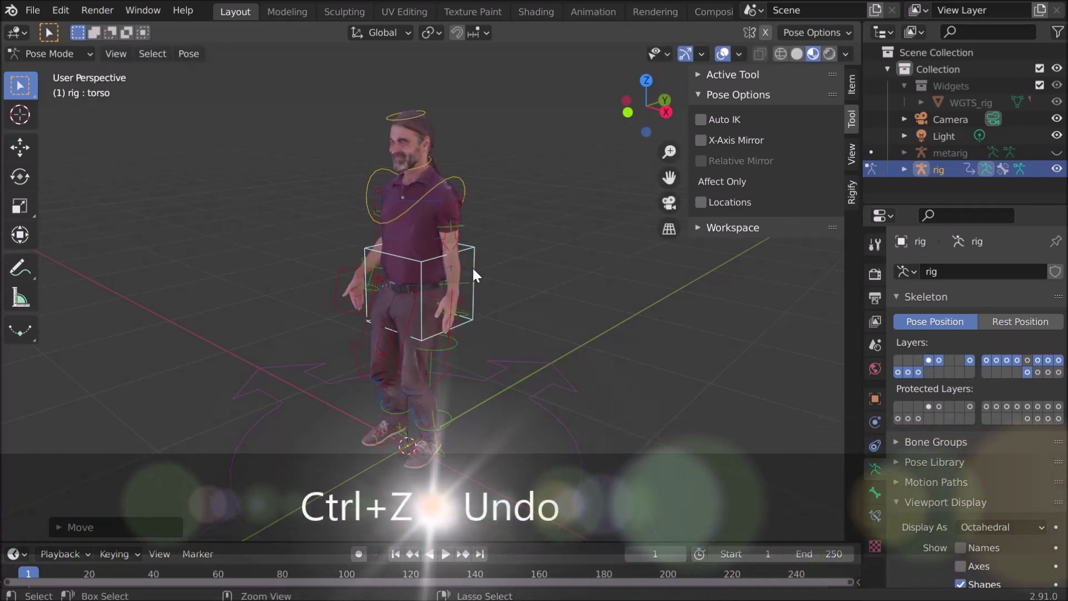
key(ctrl+z)
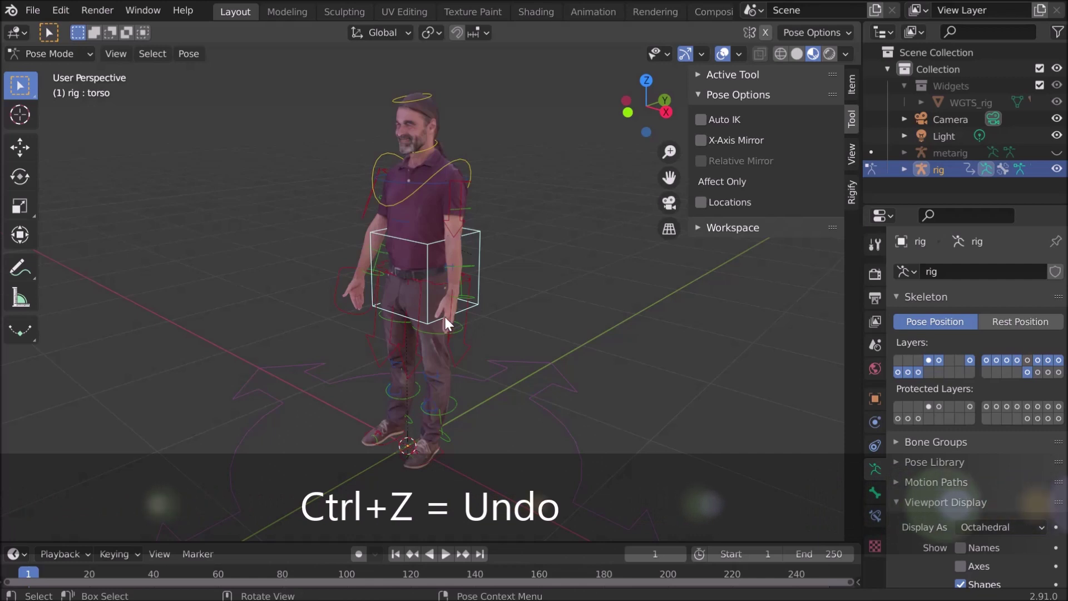
Try moving the left hand IK control forward and down to test the arm, and undo the move
scroll(450, 326, down, 2)
scroll(450, 326, up, 6)
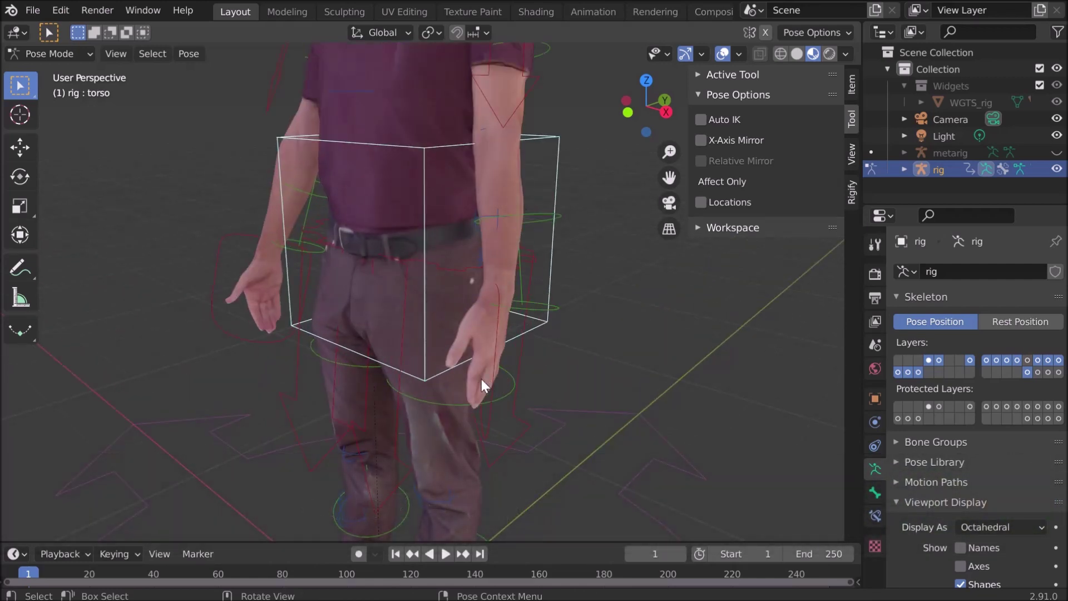
click(488, 423)
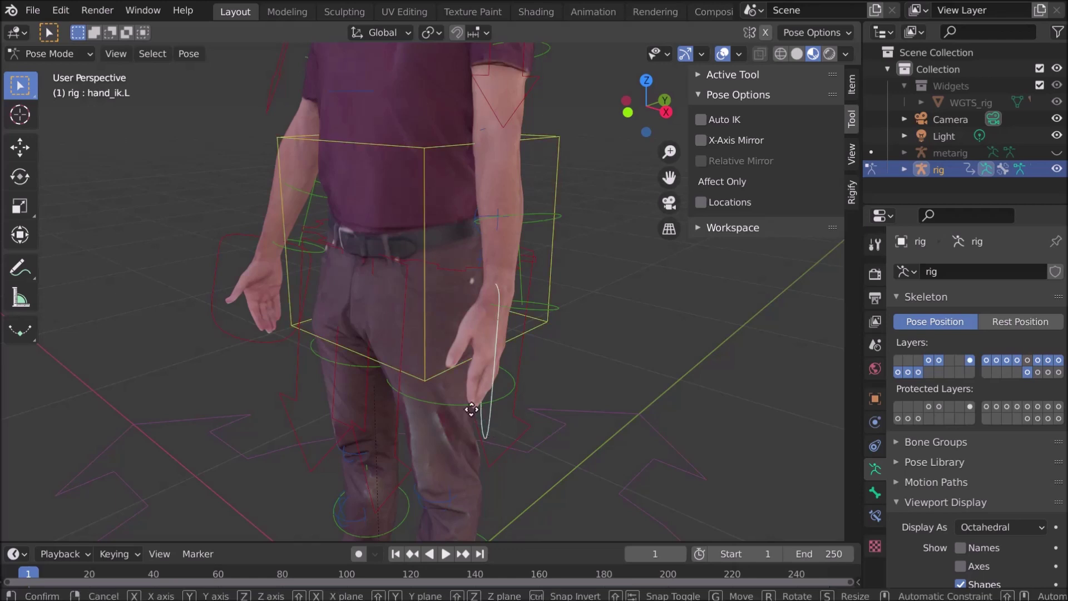
key(g)
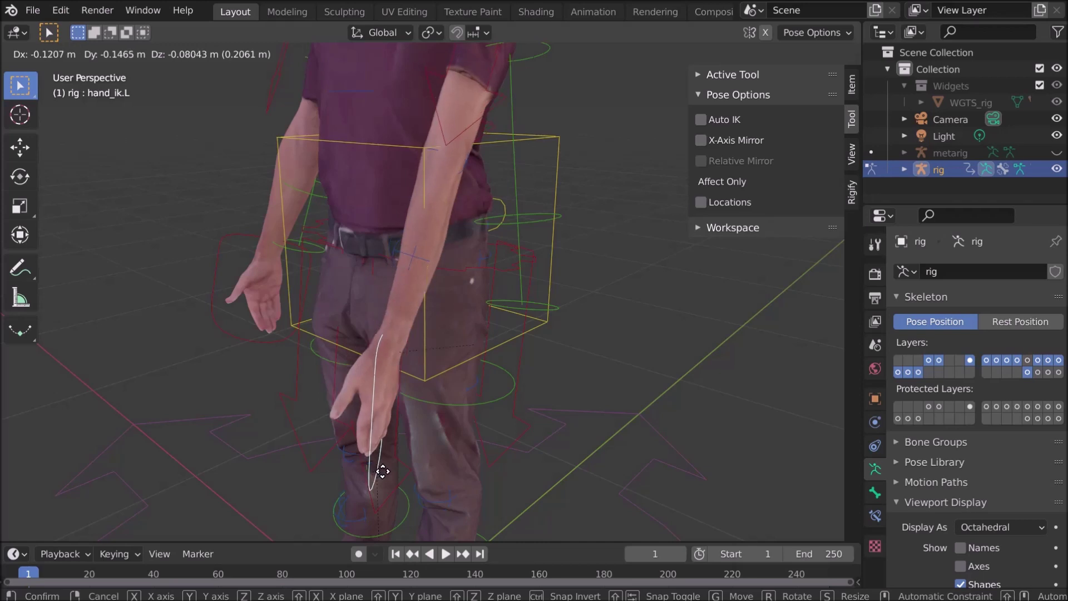
click(426, 471)
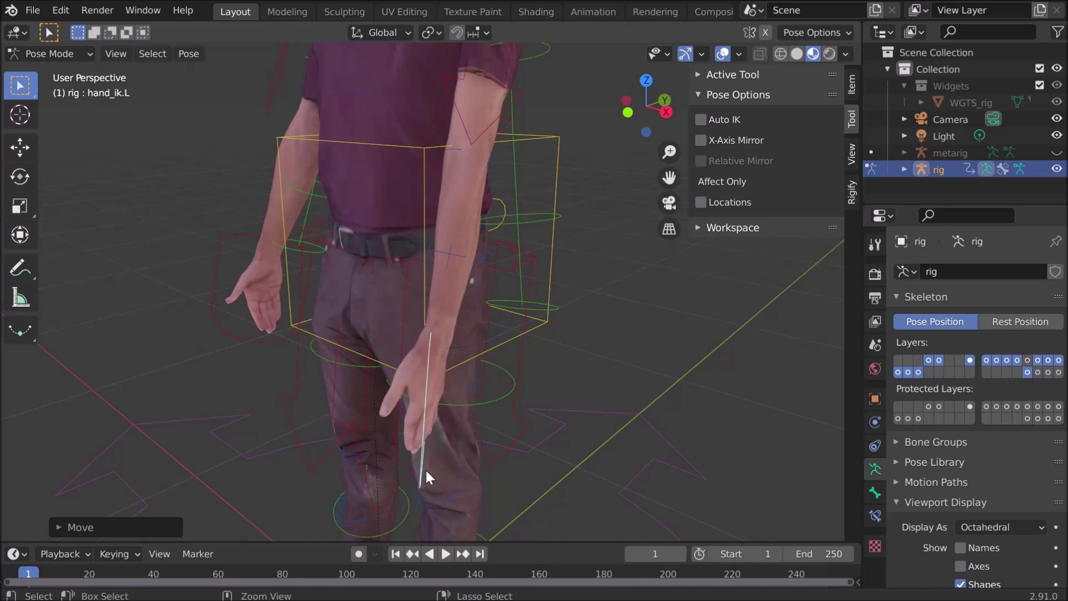
key(ctrl+z)
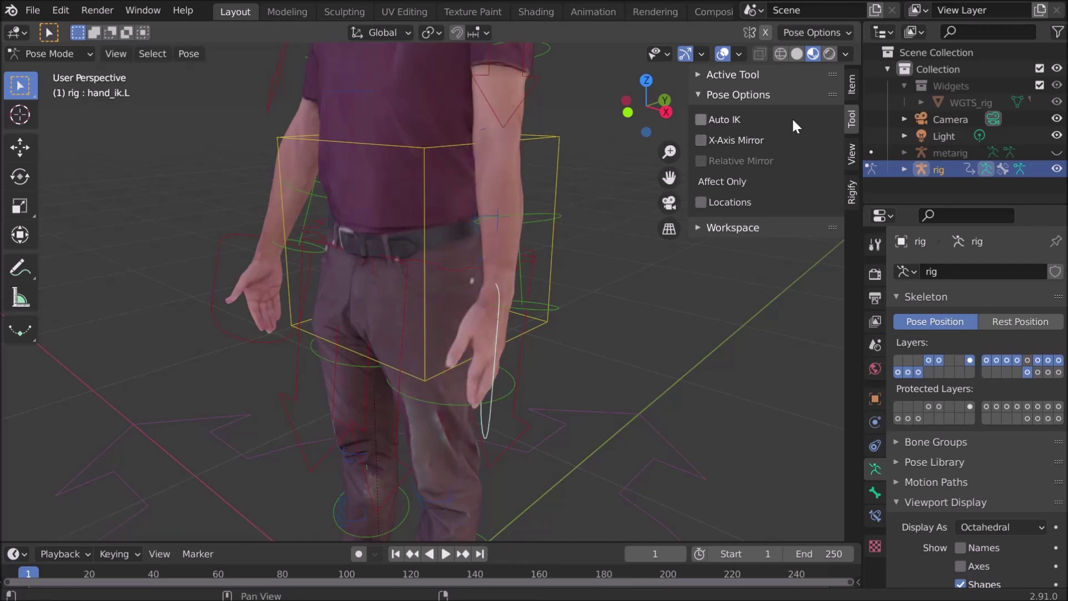
Set IK Stretch to 0 for the left hand in the Rig Main Properties
click(852, 84)
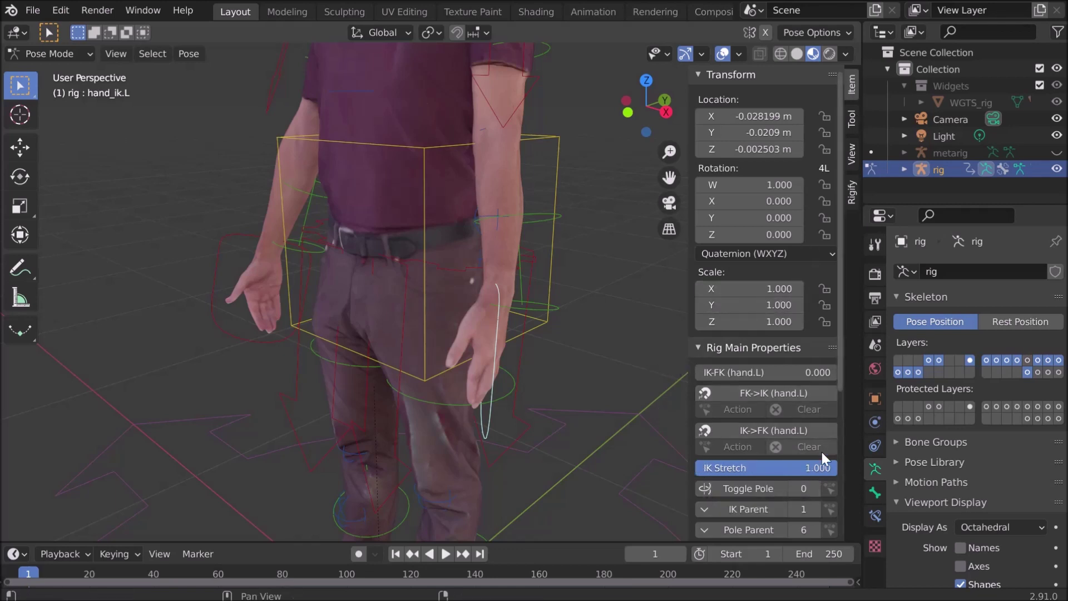
drag(840, 385, 865, 540)
scroll(829, 446, down, 1)
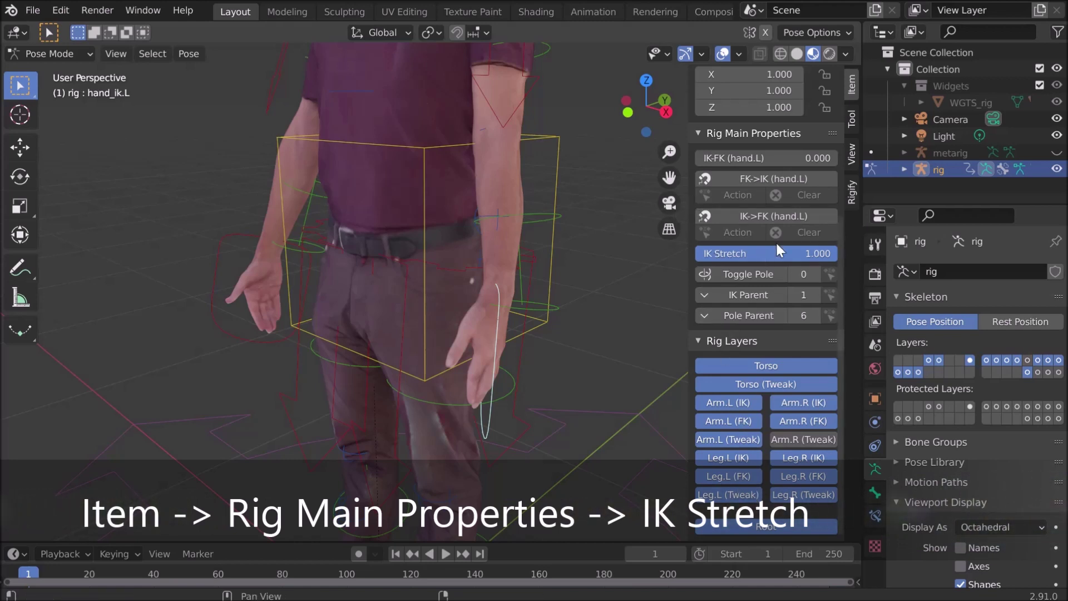
double_click(809, 253)
drag(809, 253, 693, 257)
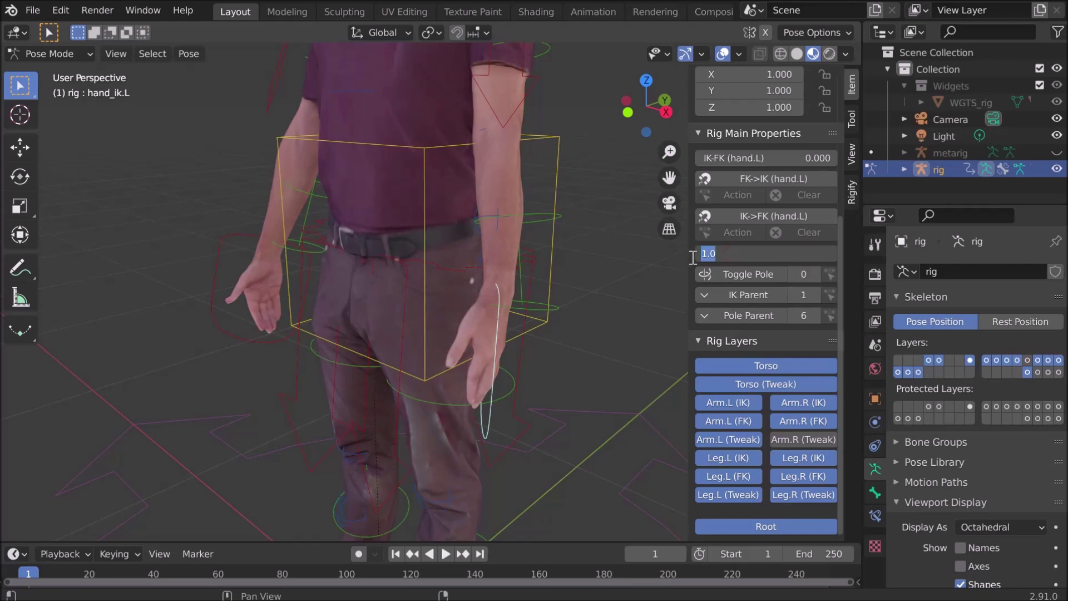
text(0)
key(Return)
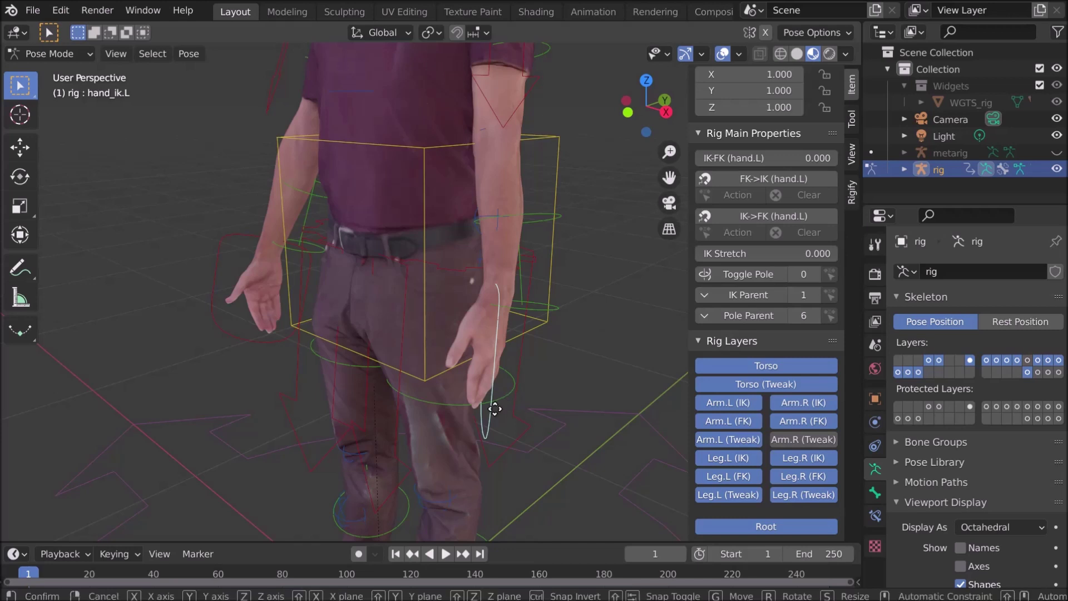
Test the left arm by pulling its hand IK control beyond reach, and place the hand slightly out from the hip
drag(496, 410, 489, 404)
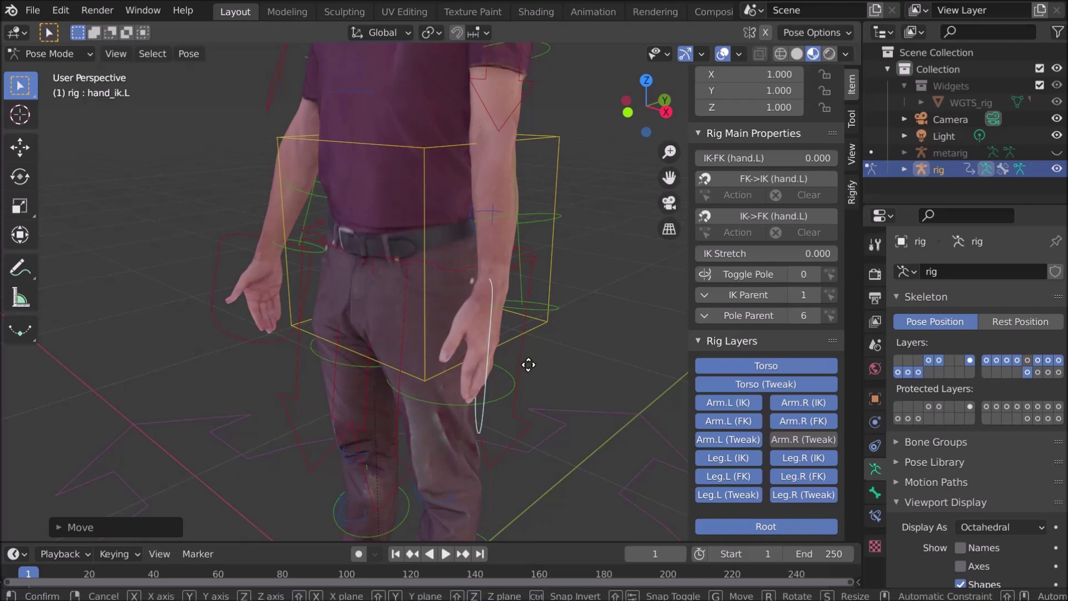
key(g)
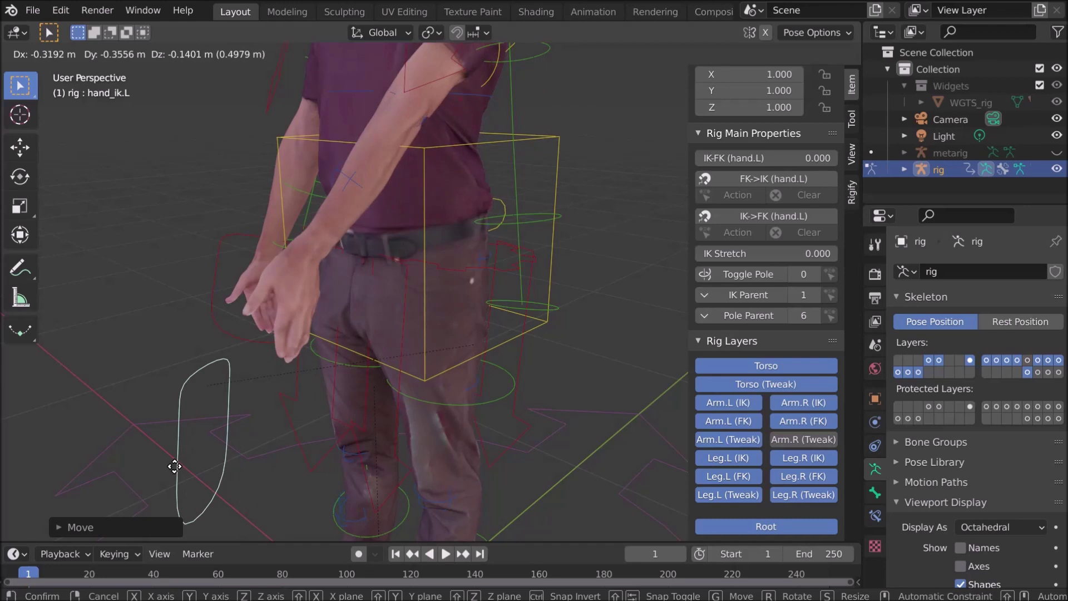
click(522, 360)
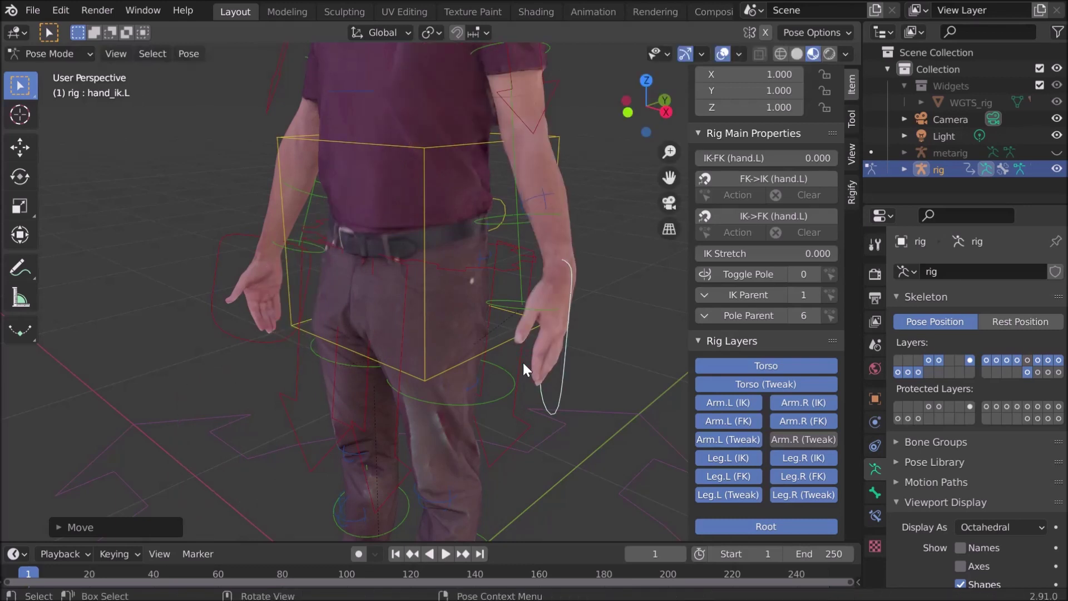
scroll(523, 363, down, 4)
middle_drag(514, 443, 565, 421)
scroll(569, 417, up, 2)
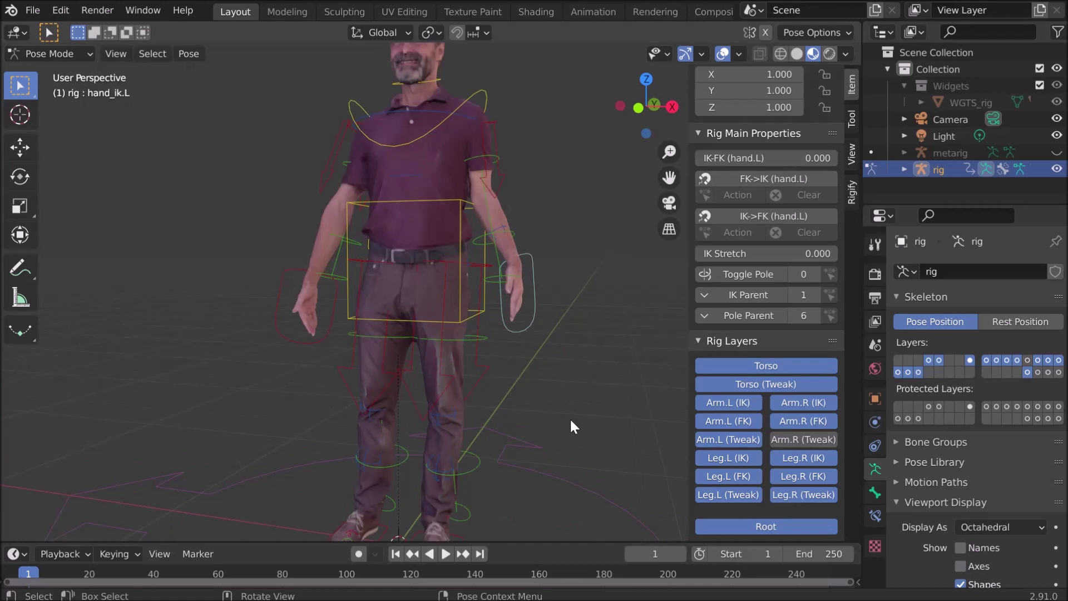
scroll(569, 417, down, 3)
middle_drag(539, 355, 529, 374)
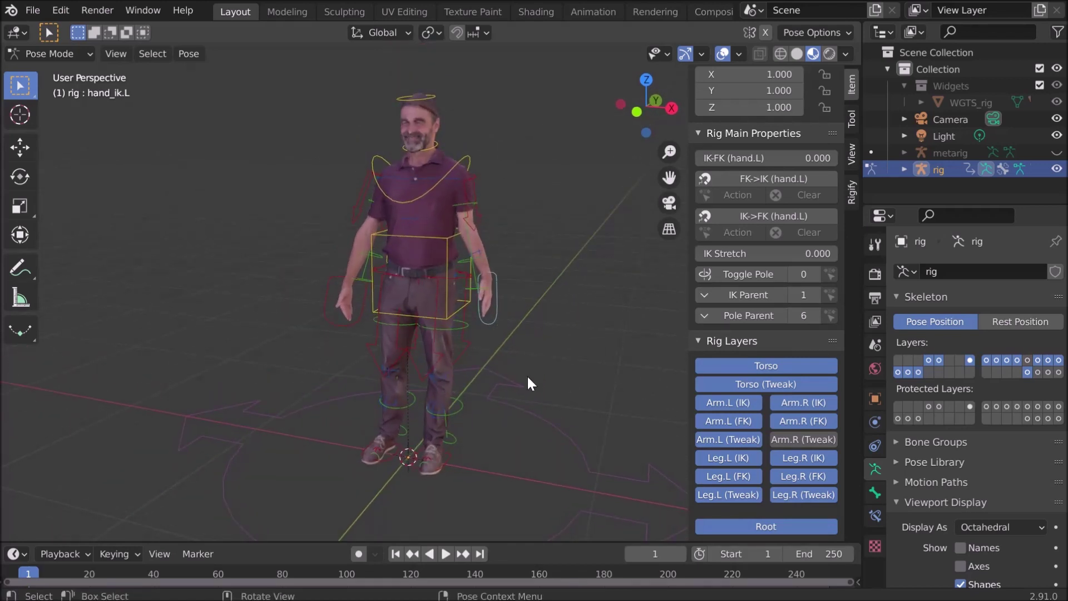